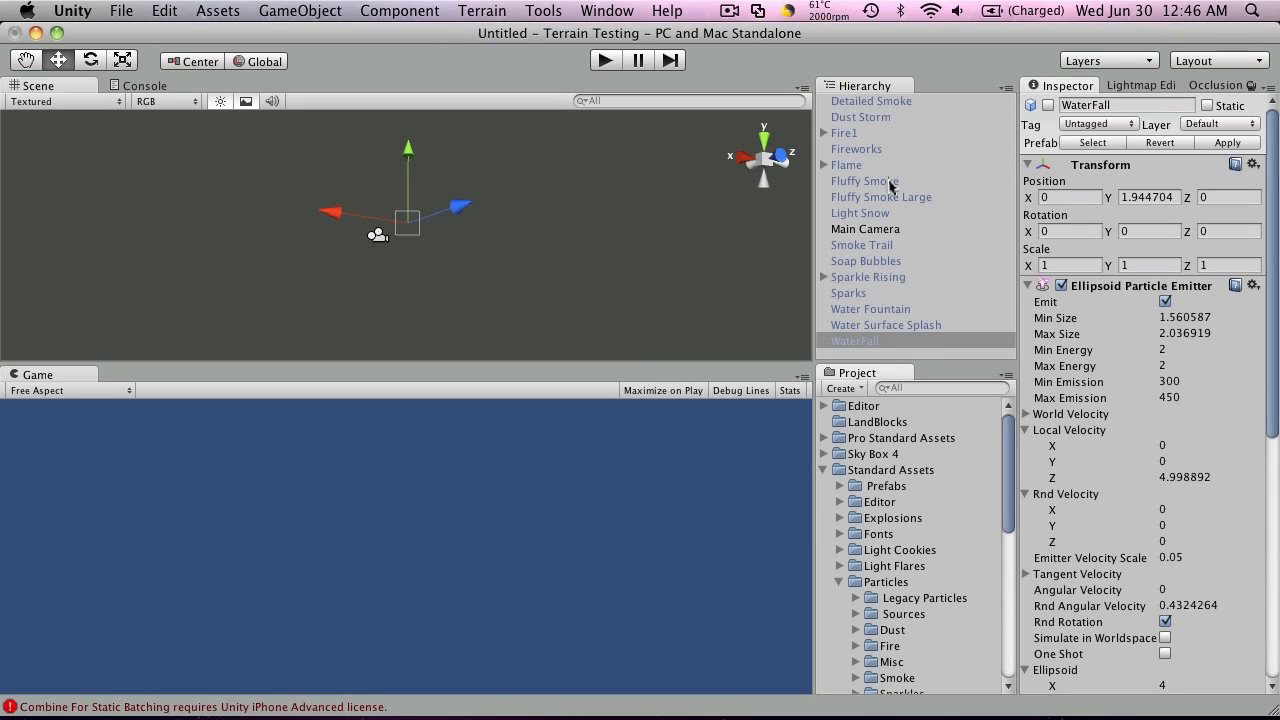
# - Collapse the Water and Terrain Assets folders in the Project panel, then return to the top of the list
pyautogui.scroll(-3, 884, 460)
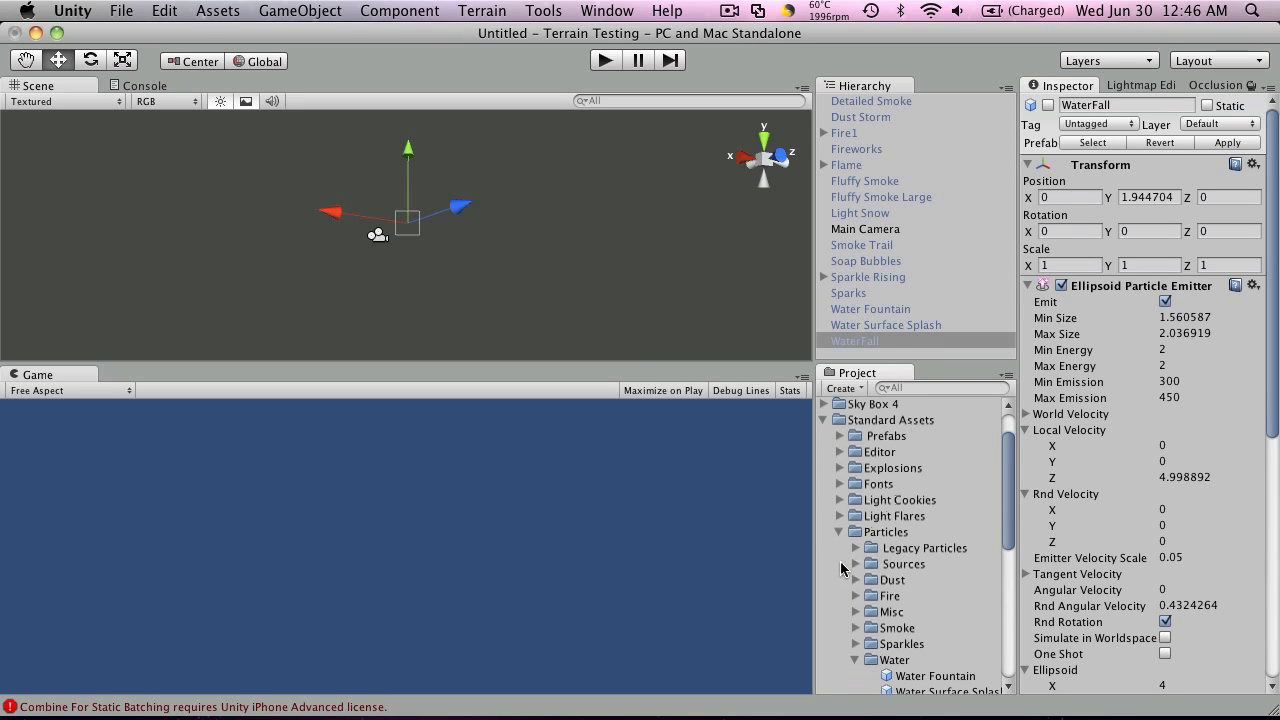
pyautogui.scroll(-6, 870, 540)
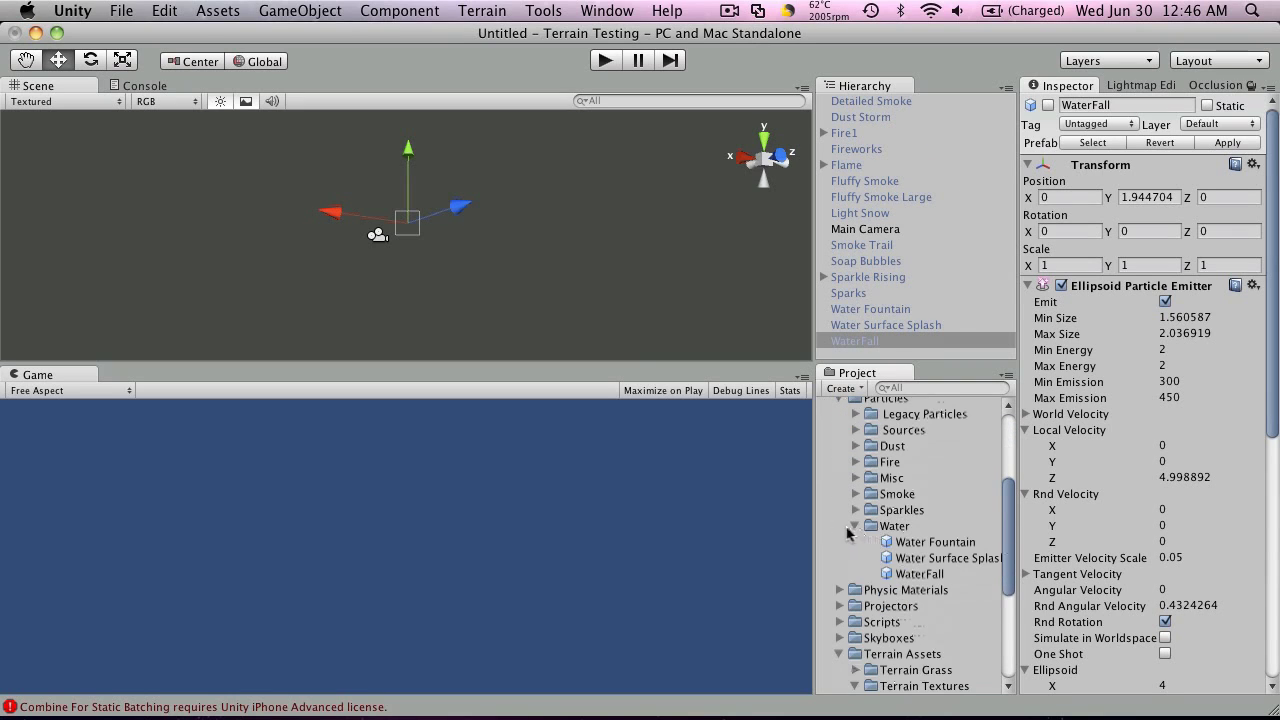
pyautogui.click(855, 527)
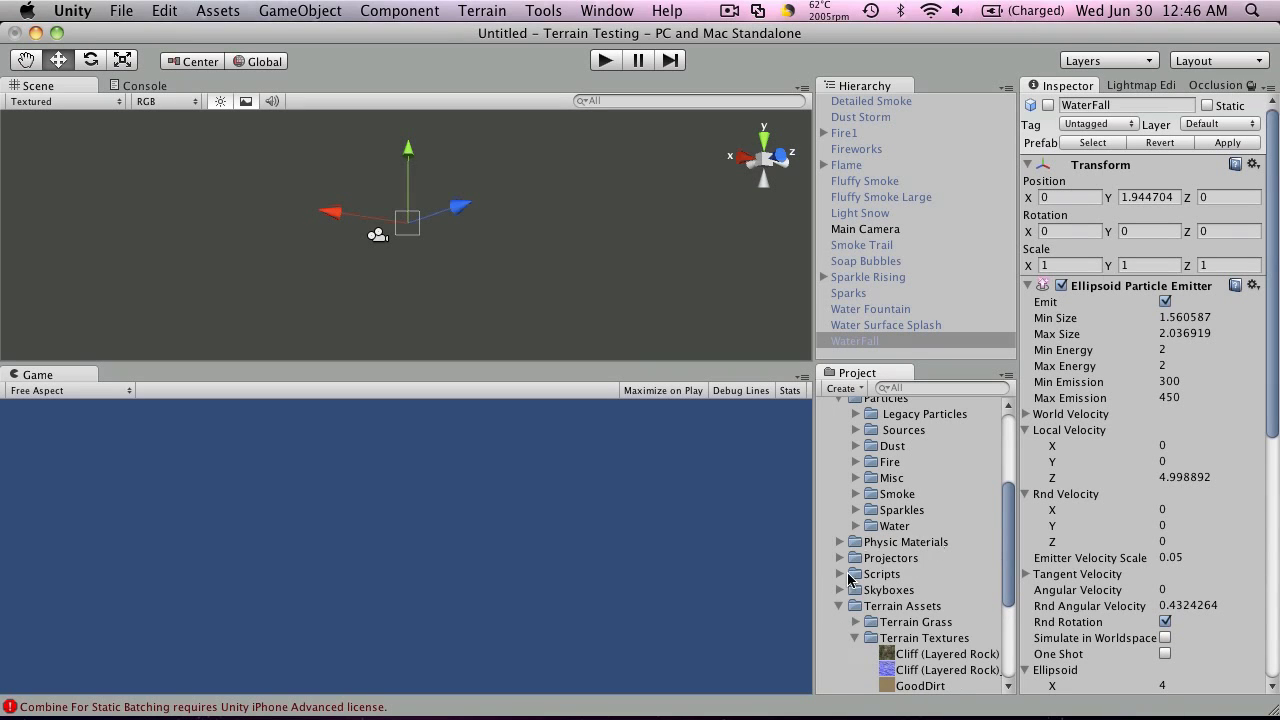
pyautogui.click(830, 607)
pyautogui.scroll(6, 940, 465)
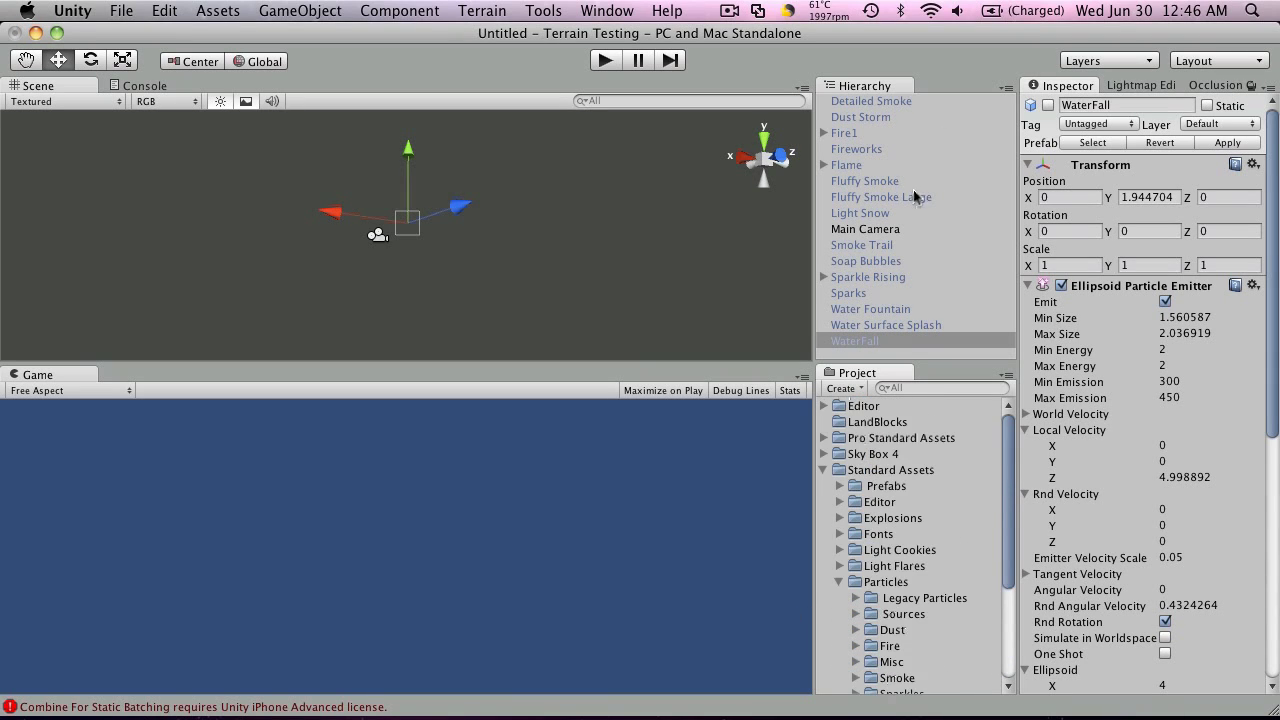
# - Switch on Detailed Smoke, lower and raise it to Y 0.2255249, then switch it off
pyautogui.click(911, 101)
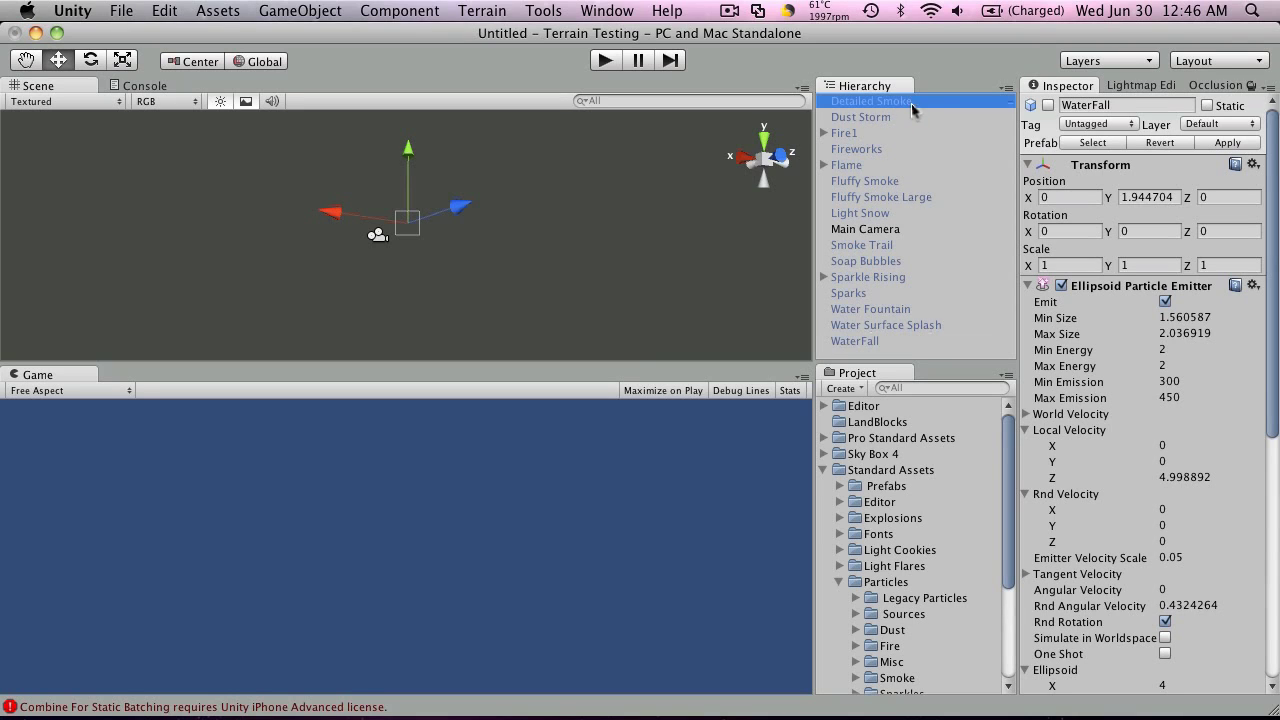
pyautogui.click(1048, 106)
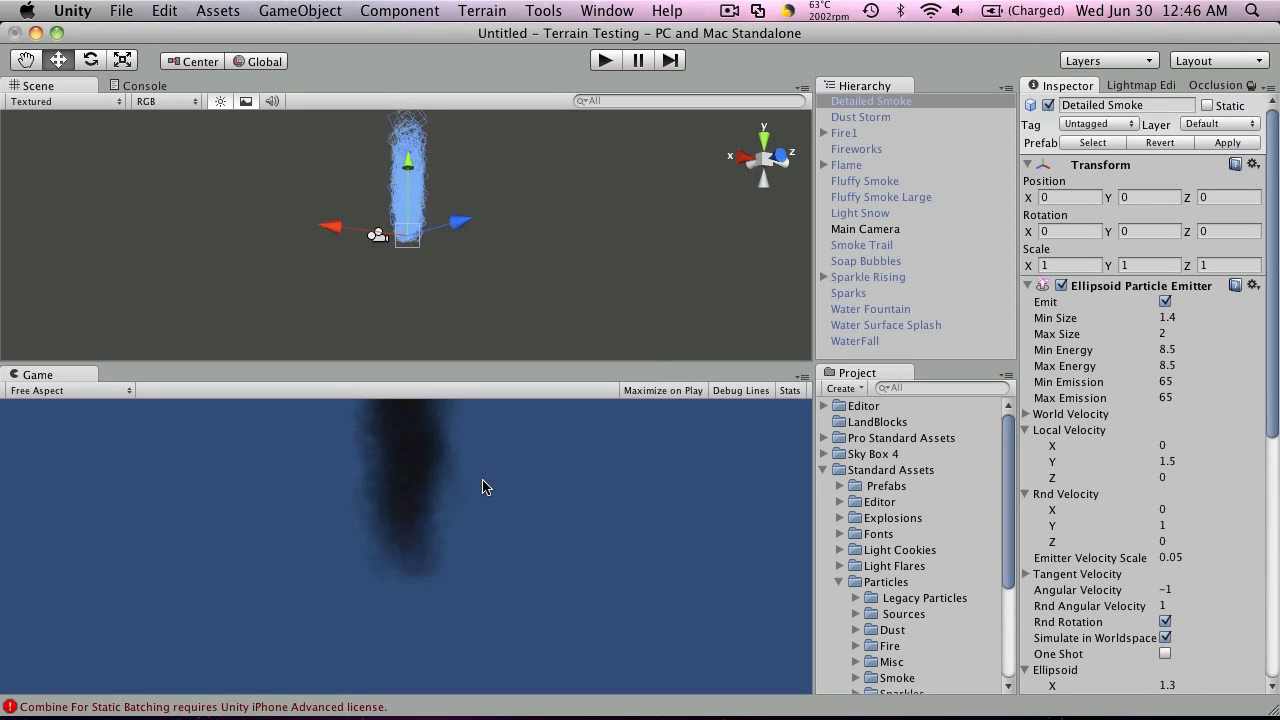
pyautogui.moveTo(408, 160); pyautogui.dragTo(405, 244)
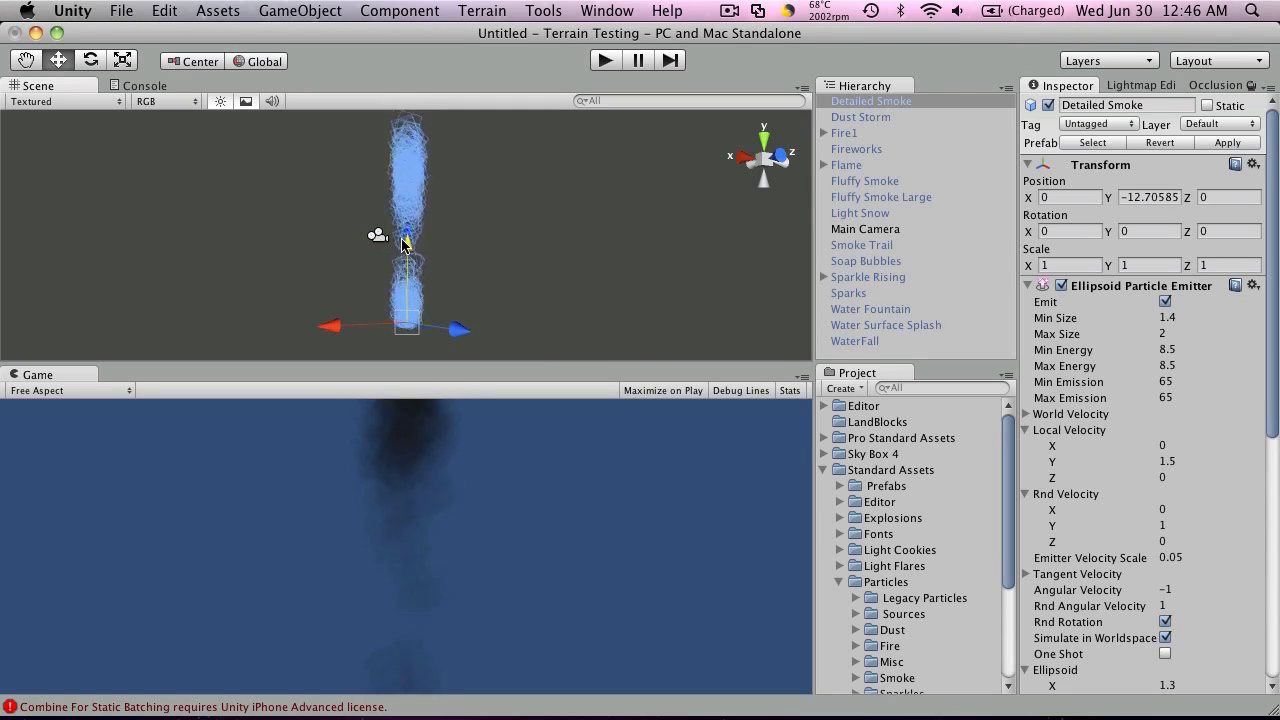
pyautogui.moveTo(403, 244); pyautogui.dragTo(421, 157)
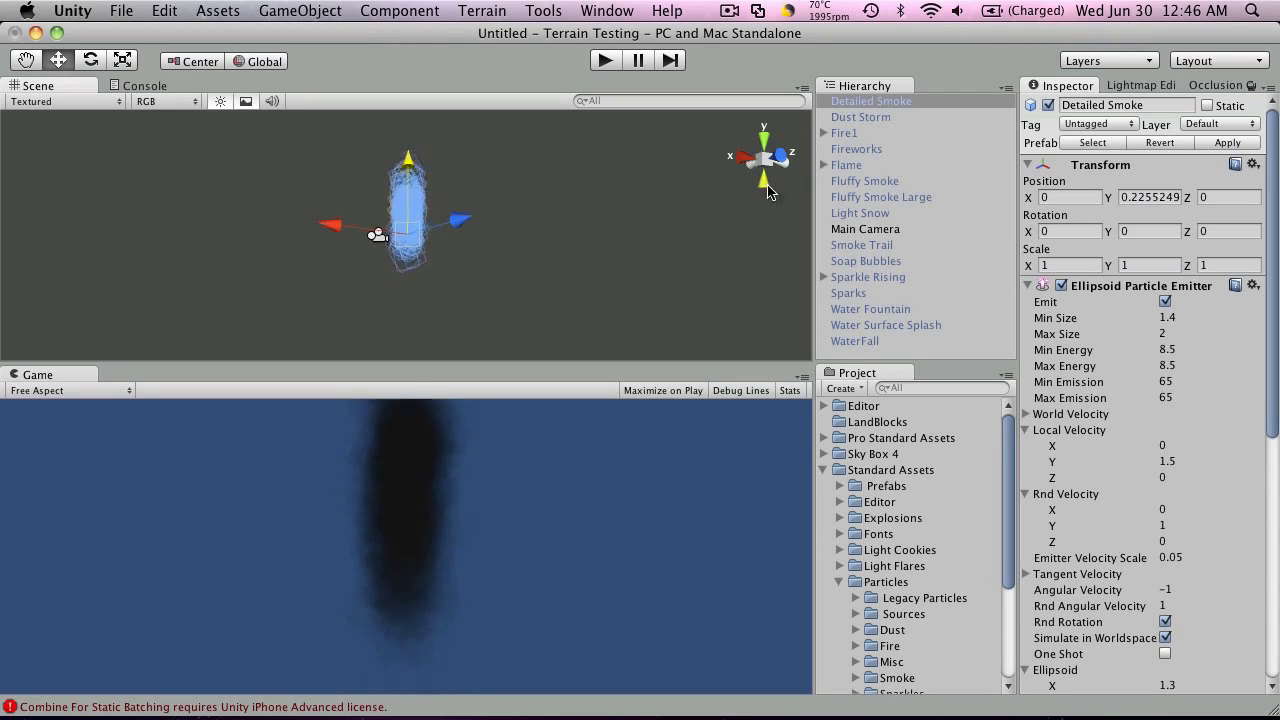
pyautogui.click(1048, 106)
pyautogui.press('Down')
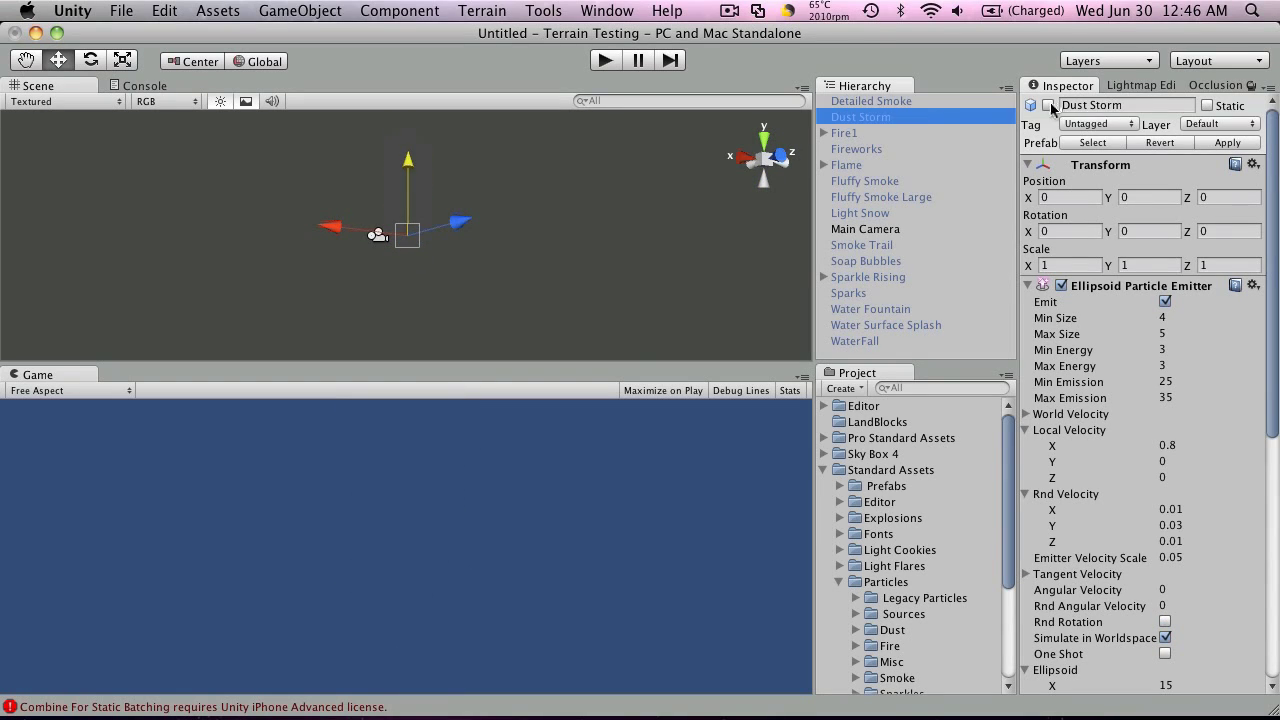
pyautogui.click(1049, 106)
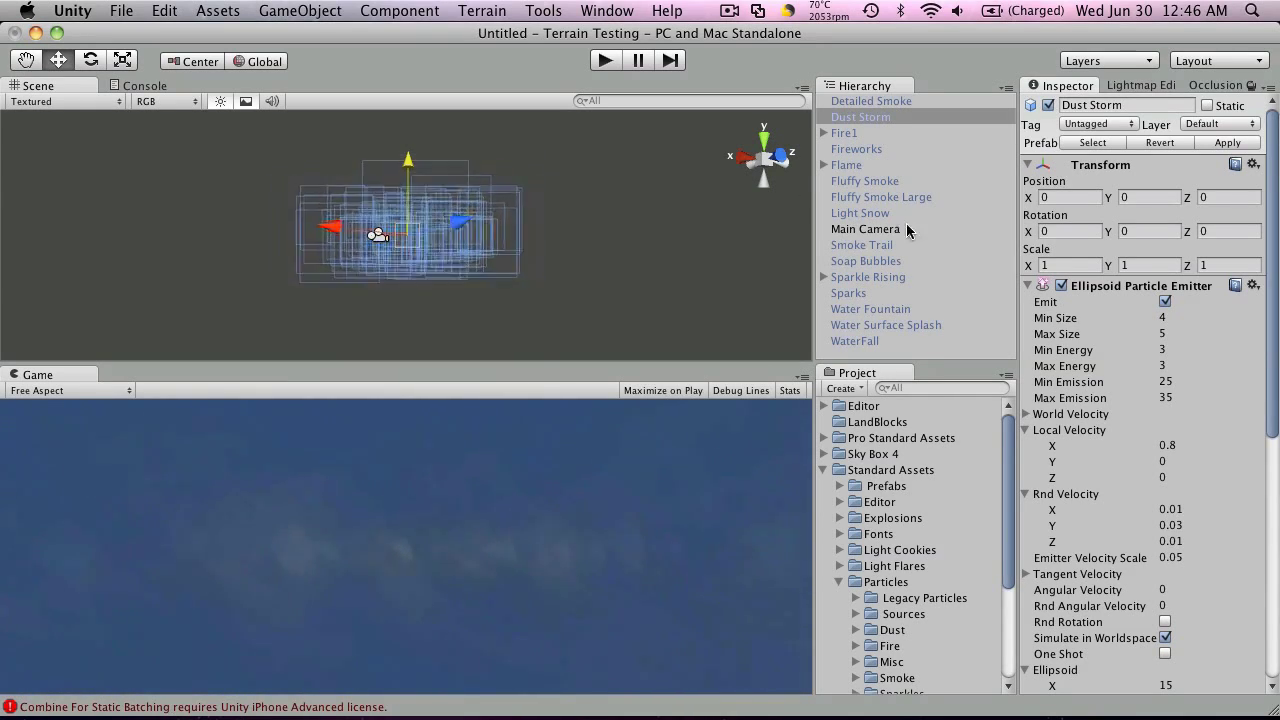
pyautogui.click(1049, 106)
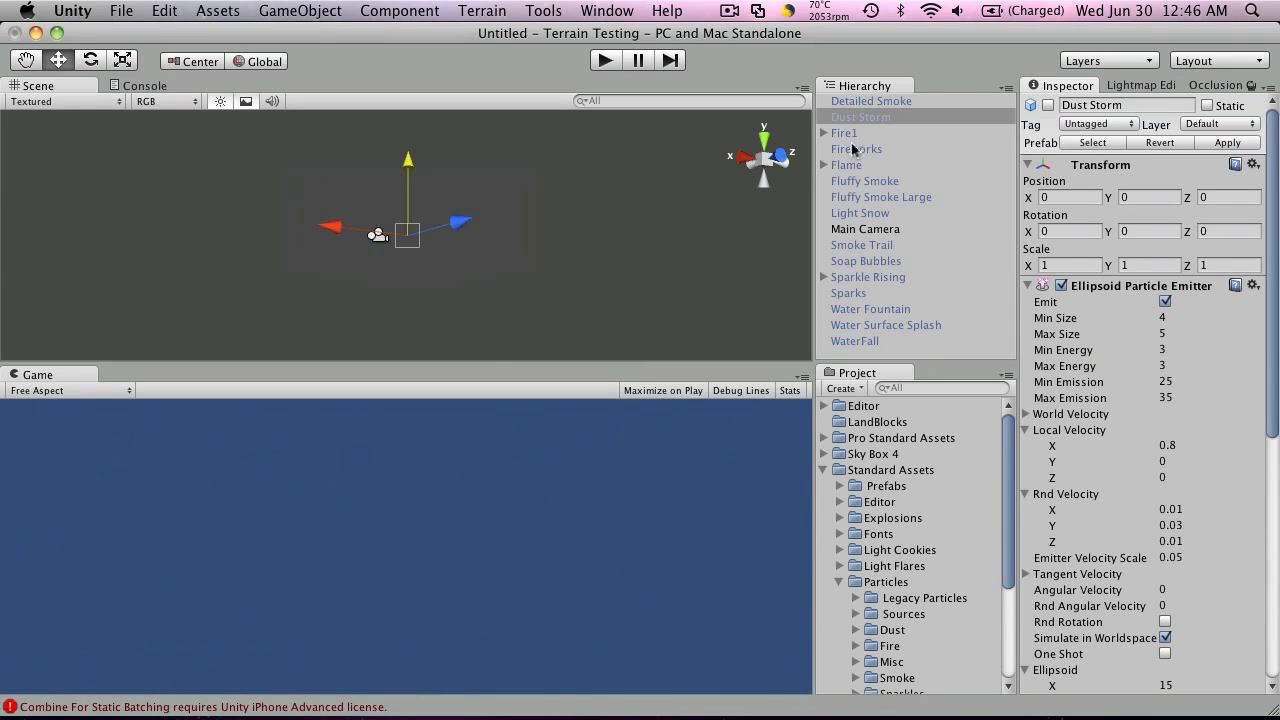
# - Activate Fire1 with its child objects and orbit the Scene view around the burning fire
pyautogui.click(855, 149)
pyautogui.click(848, 133)
pyautogui.click(1048, 106)
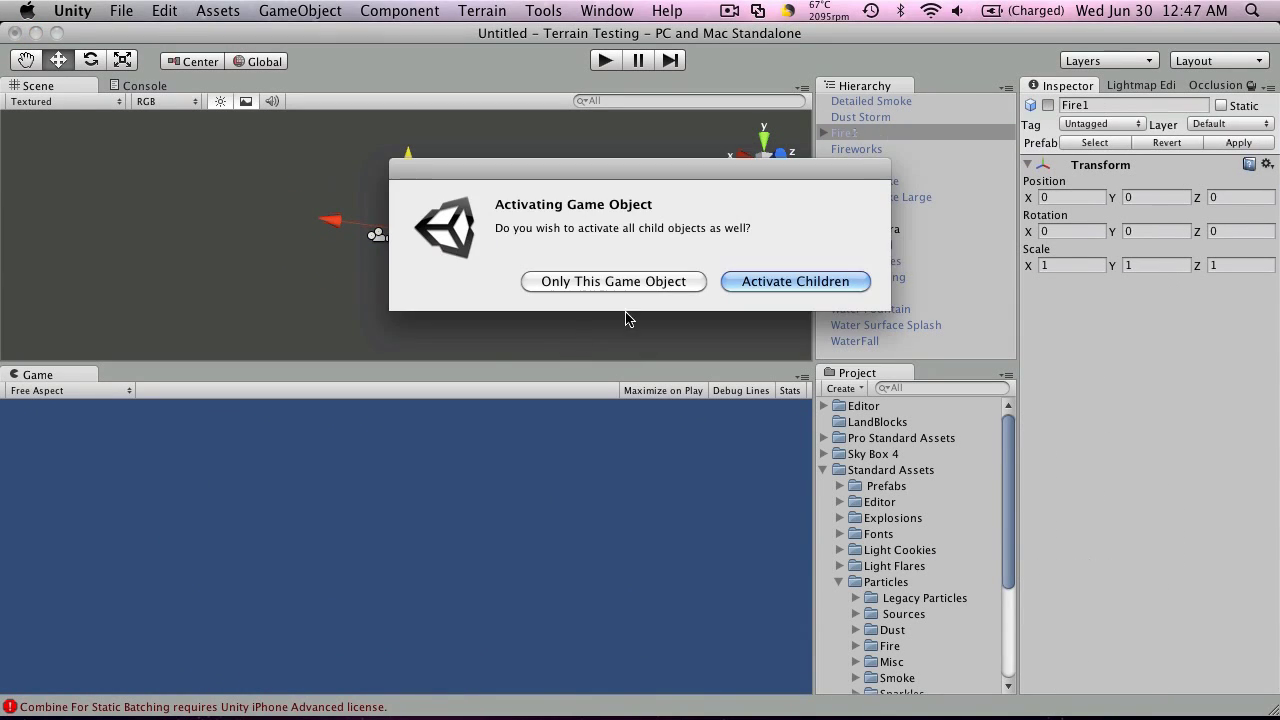
pyautogui.click(790, 283)
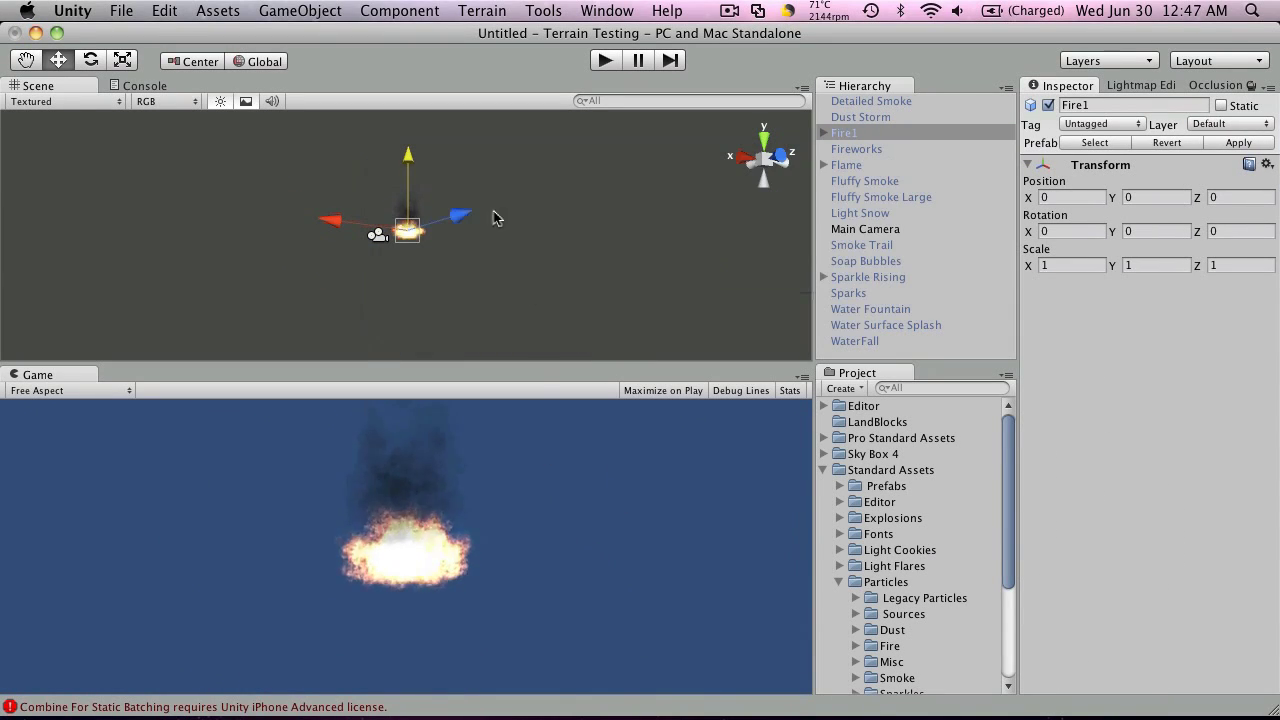
pyautogui.scroll(3, 432, 228)
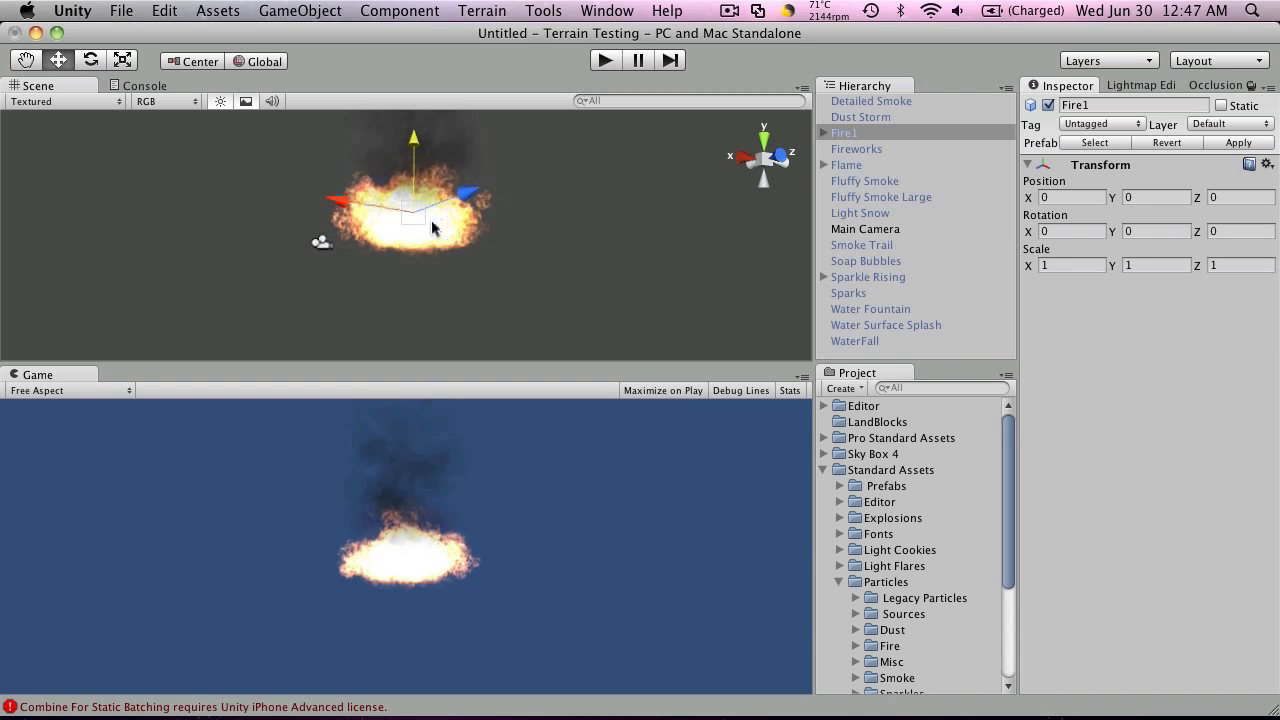
pyautogui.keyDown('alt'); pyautogui.moveTo(320, 231); pyautogui.dragTo(598, 540); pyautogui.keyUp('alt')
pyautogui.keyDown('alt'); pyautogui.moveTo(530, 318); pyautogui.dragTo(520, 150); pyautogui.keyUp('alt')
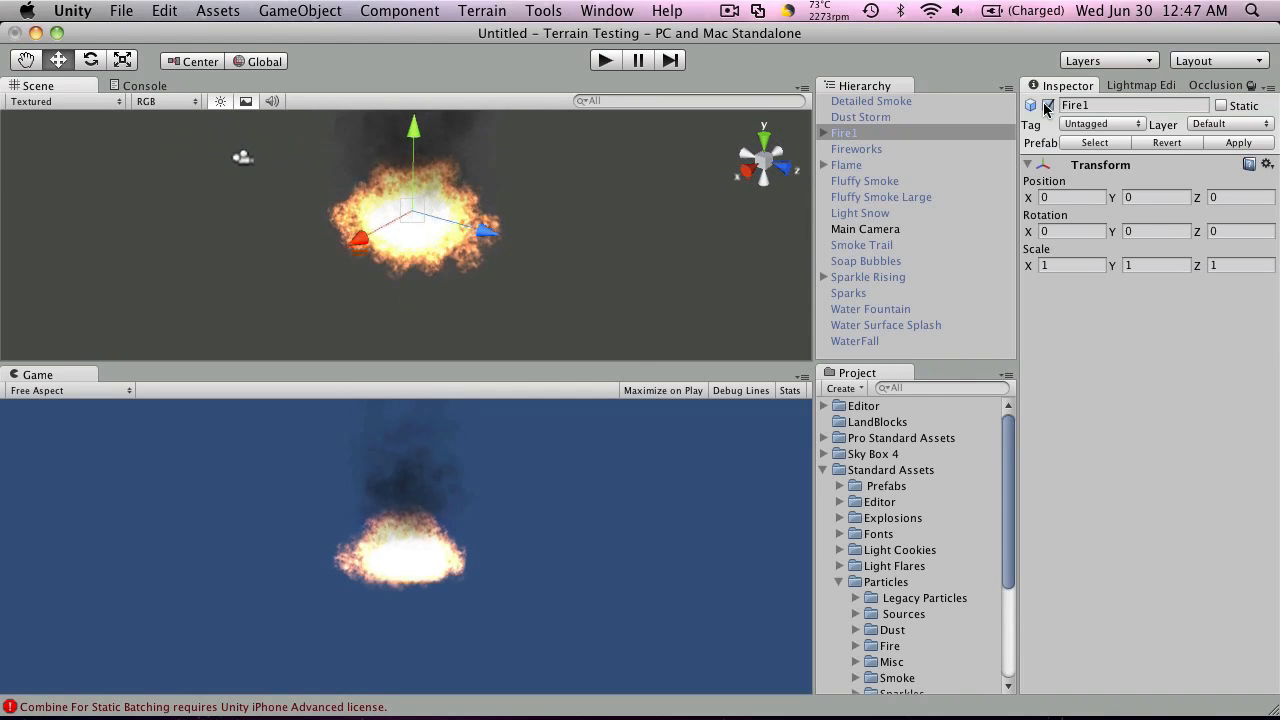
# - Deactivate Fire1 with its children and switch on the Fireworks effect
pyautogui.click(1047, 106)
pyautogui.click(747, 281)
pyautogui.click(856, 149)
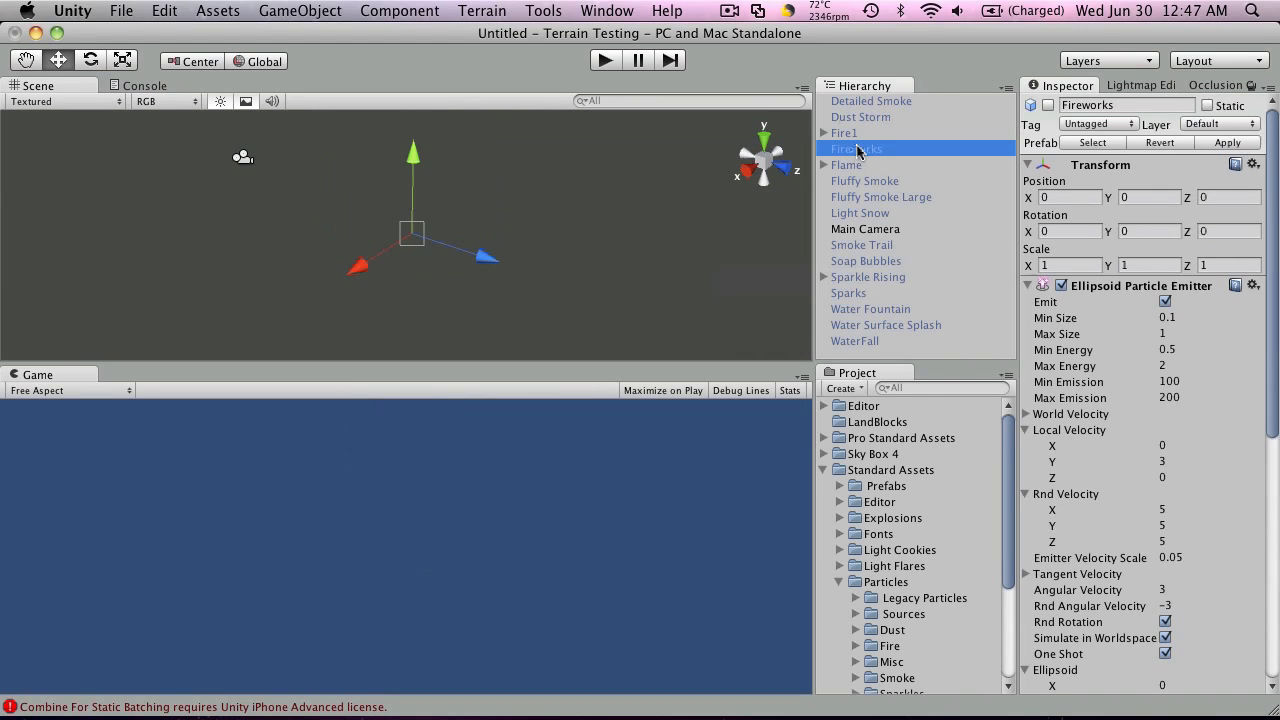
pyautogui.click(1045, 105)
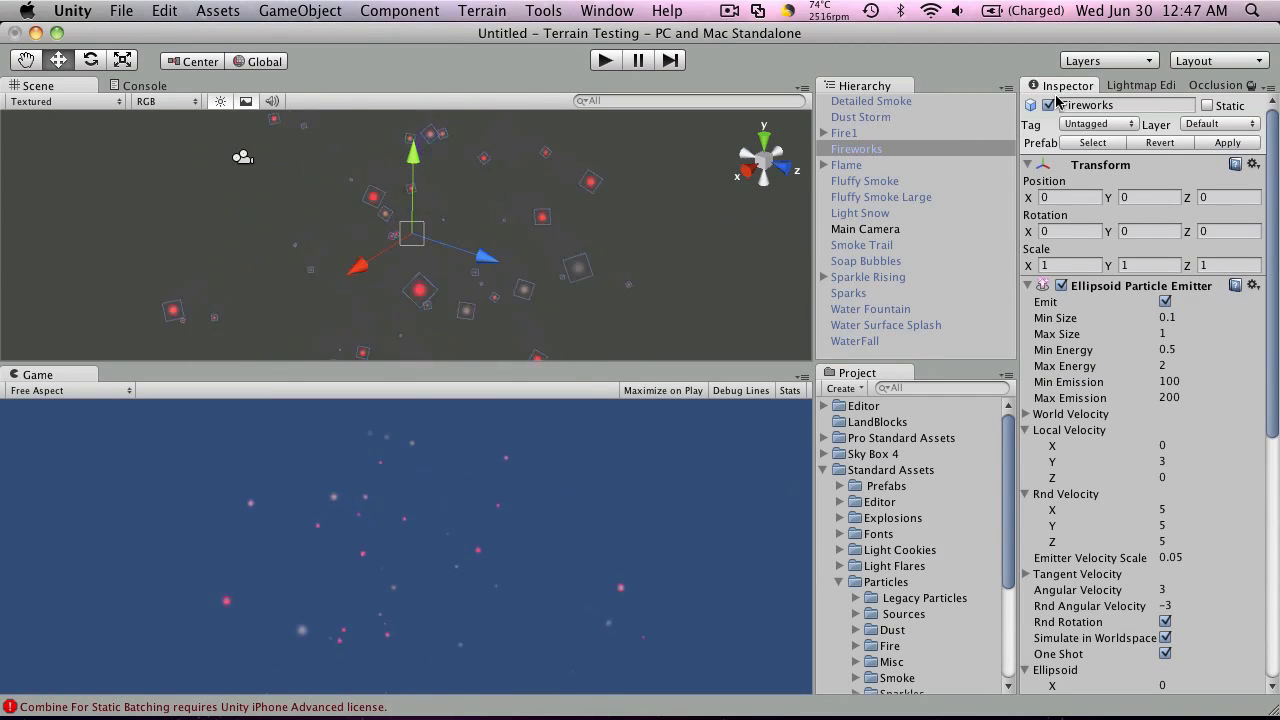
# - Activate Flame with its children, lower it to Y -0.5344996, then deactivate it with children
pyautogui.click(860, 166)
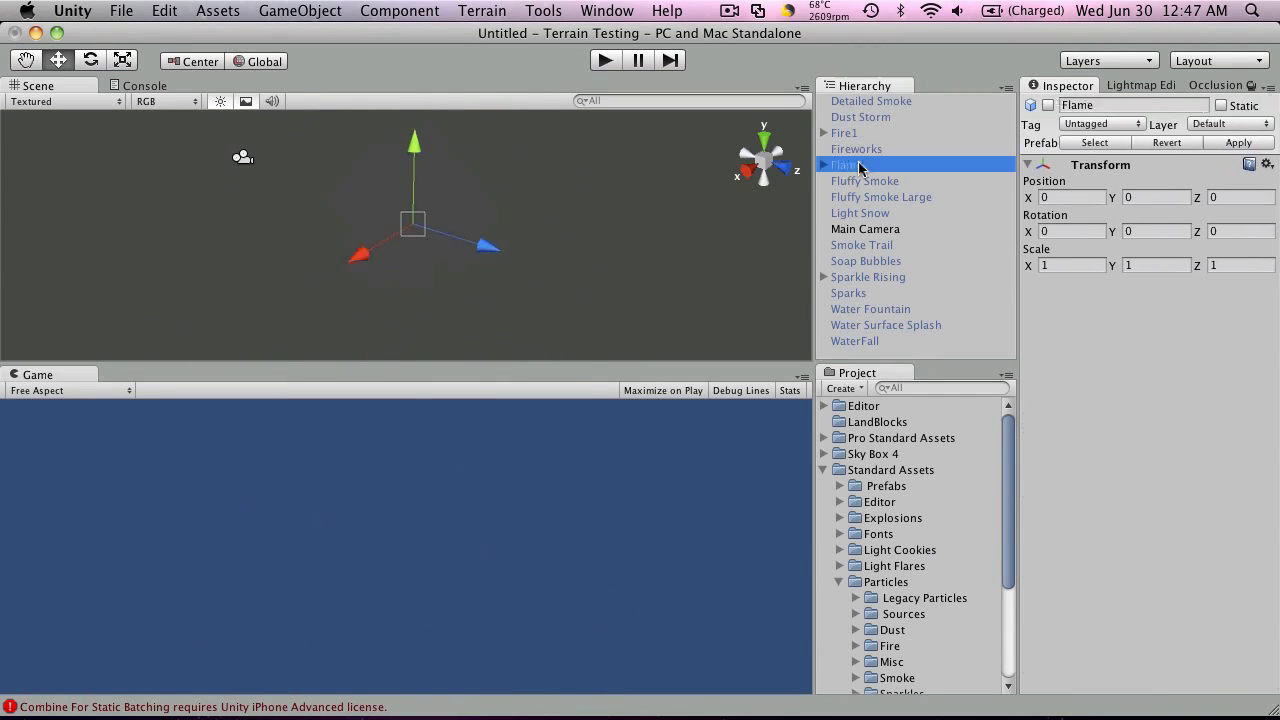
pyautogui.click(1048, 106)
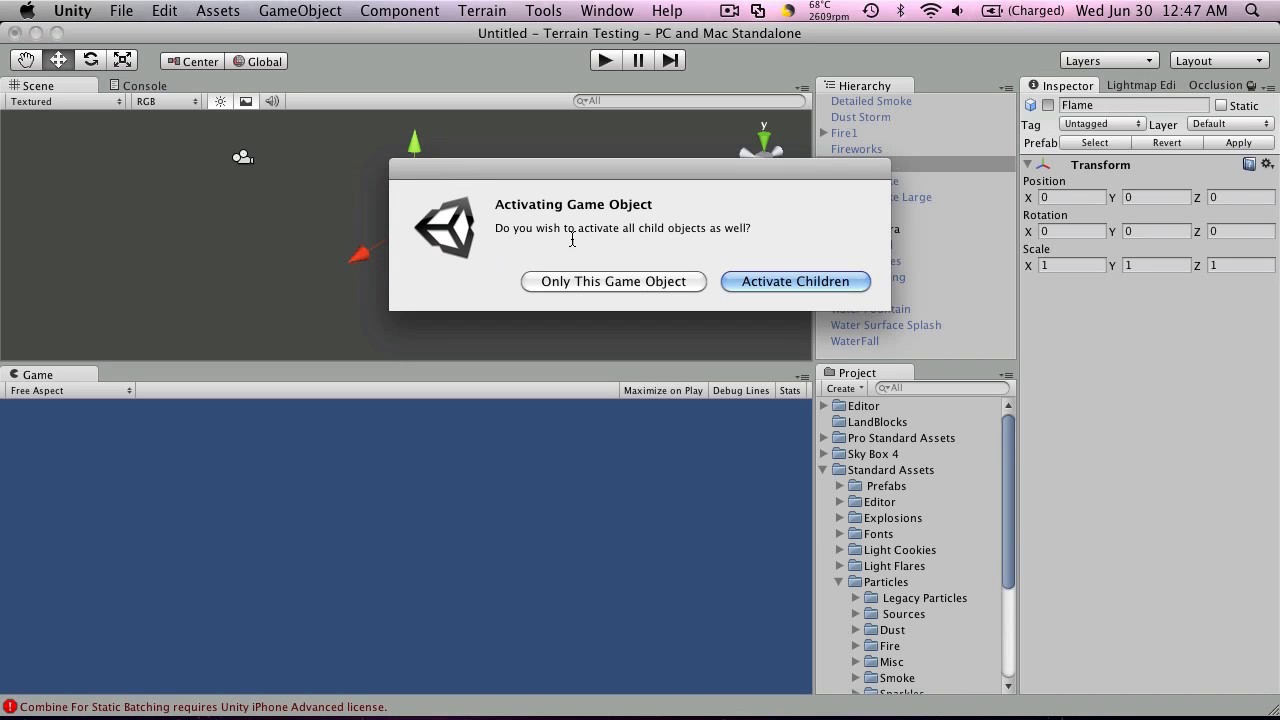
pyautogui.click(814, 282)
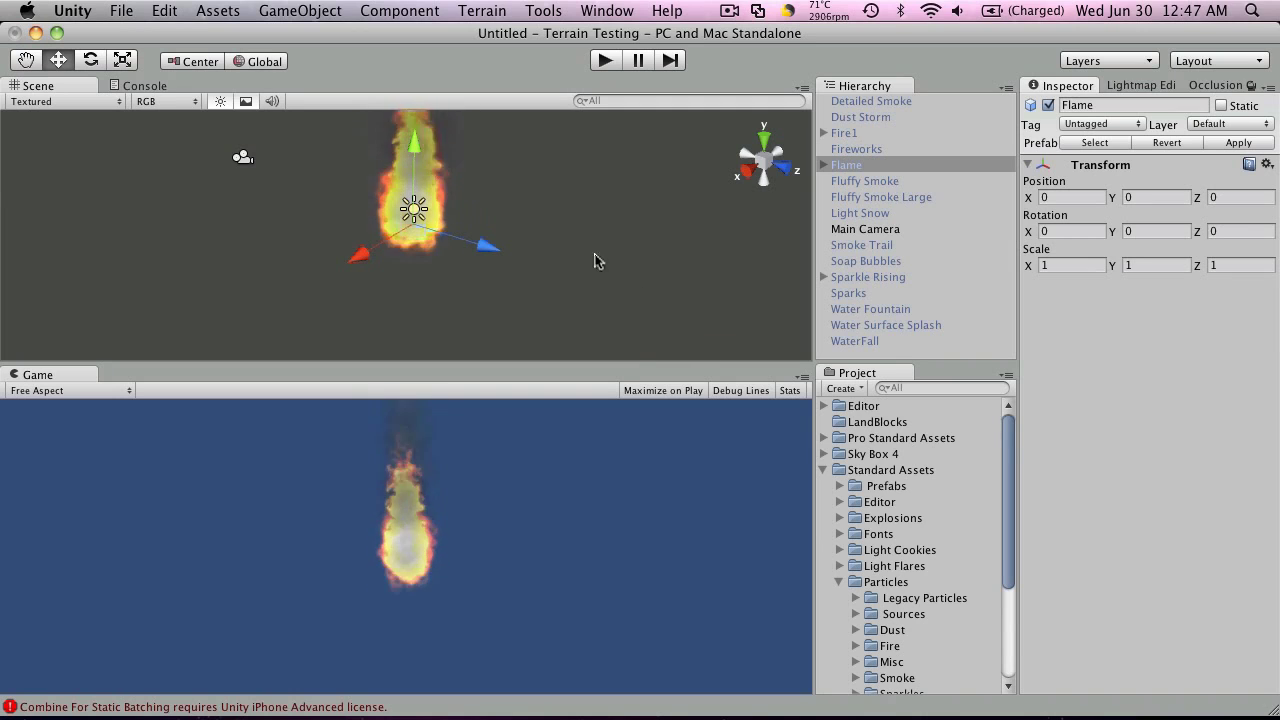
pyautogui.moveTo(415, 145); pyautogui.dragTo(415, 153)
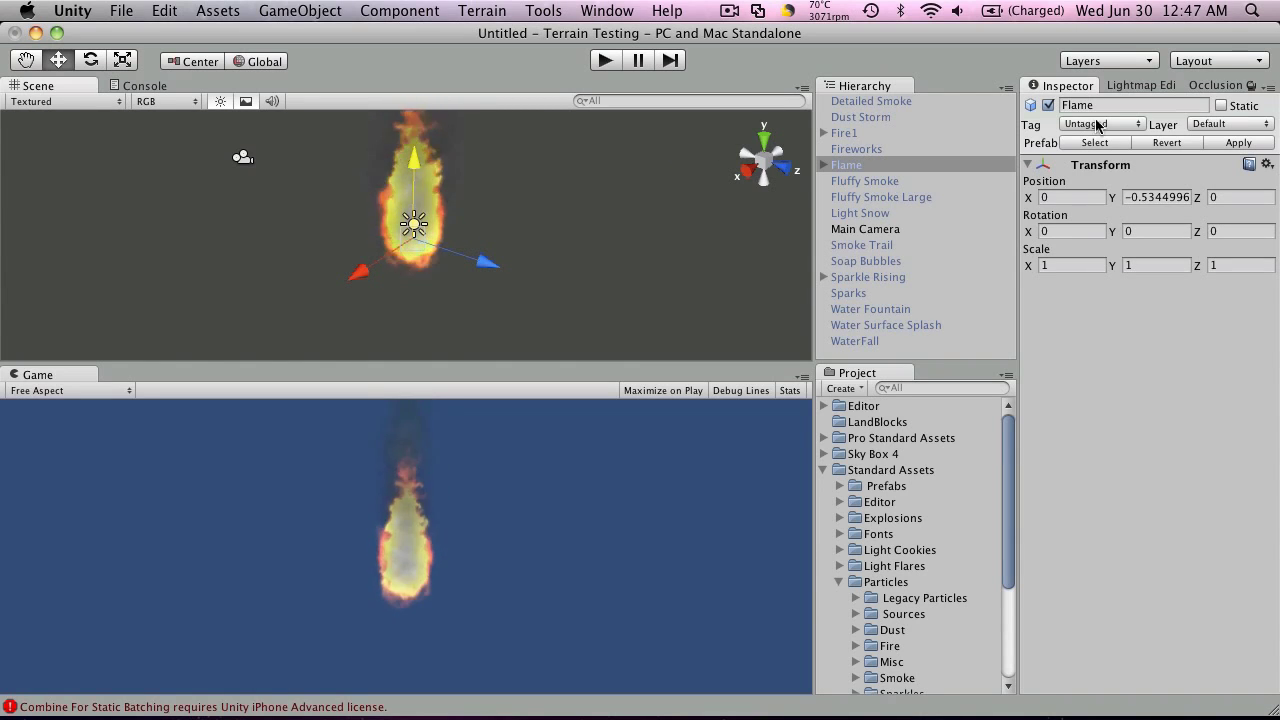
pyautogui.click(1047, 105)
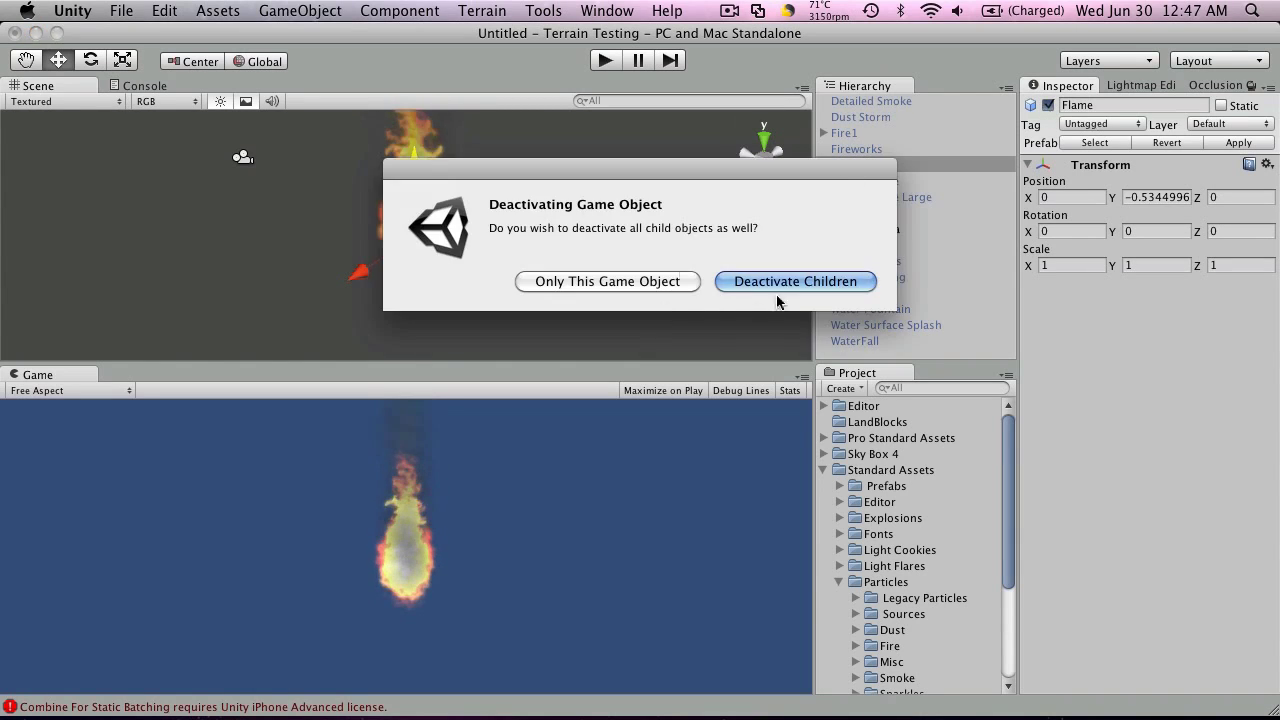
pyautogui.click(808, 279)
# - Switch on Fluffy Smoke, view its dark rising column from the side, then switch it off
pyautogui.click(876, 181)
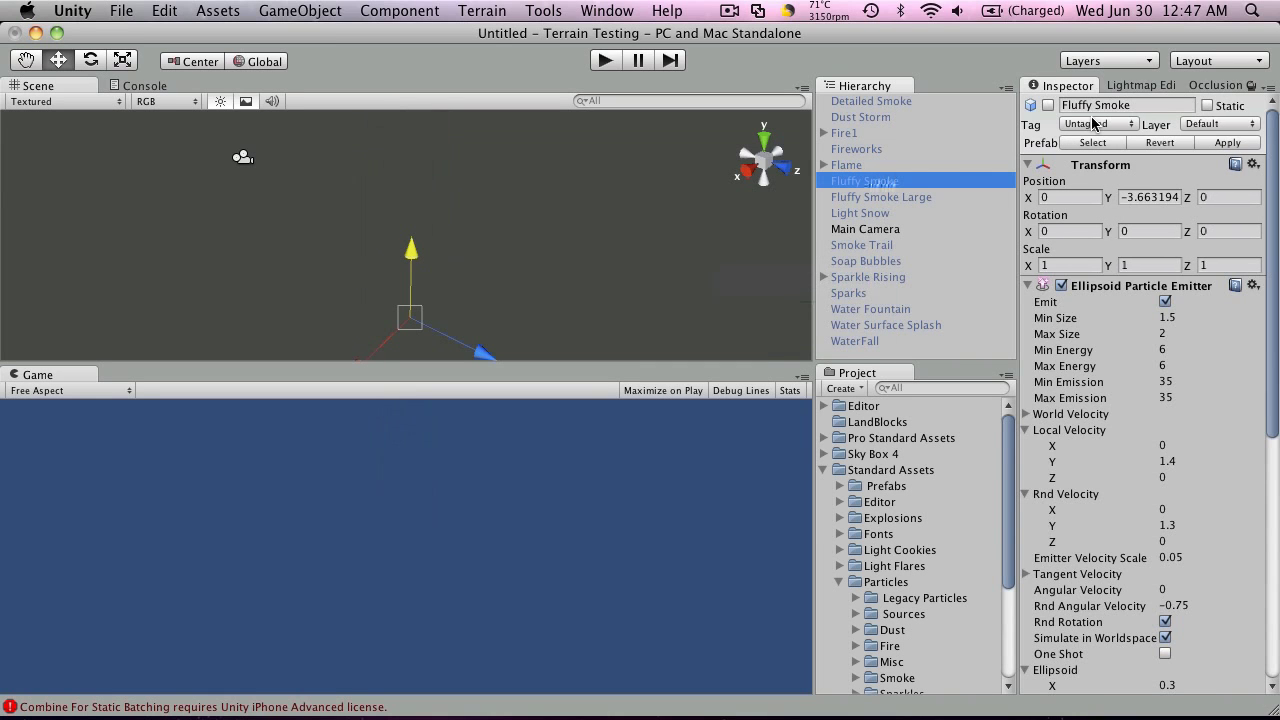
pyautogui.click(1047, 105)
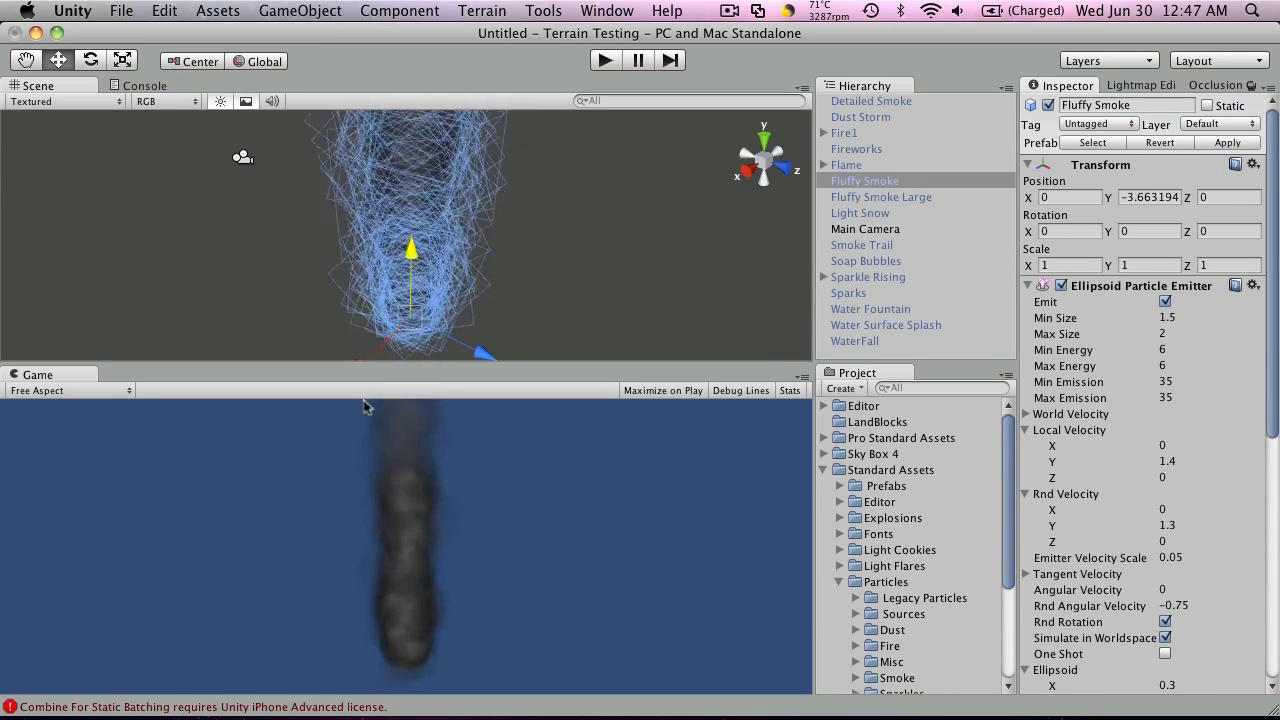
pyautogui.press('alt')
pyautogui.keyDown('alt'); pyautogui.moveTo(395, 333); pyautogui.dragTo(486, 237); pyautogui.keyUp('alt')
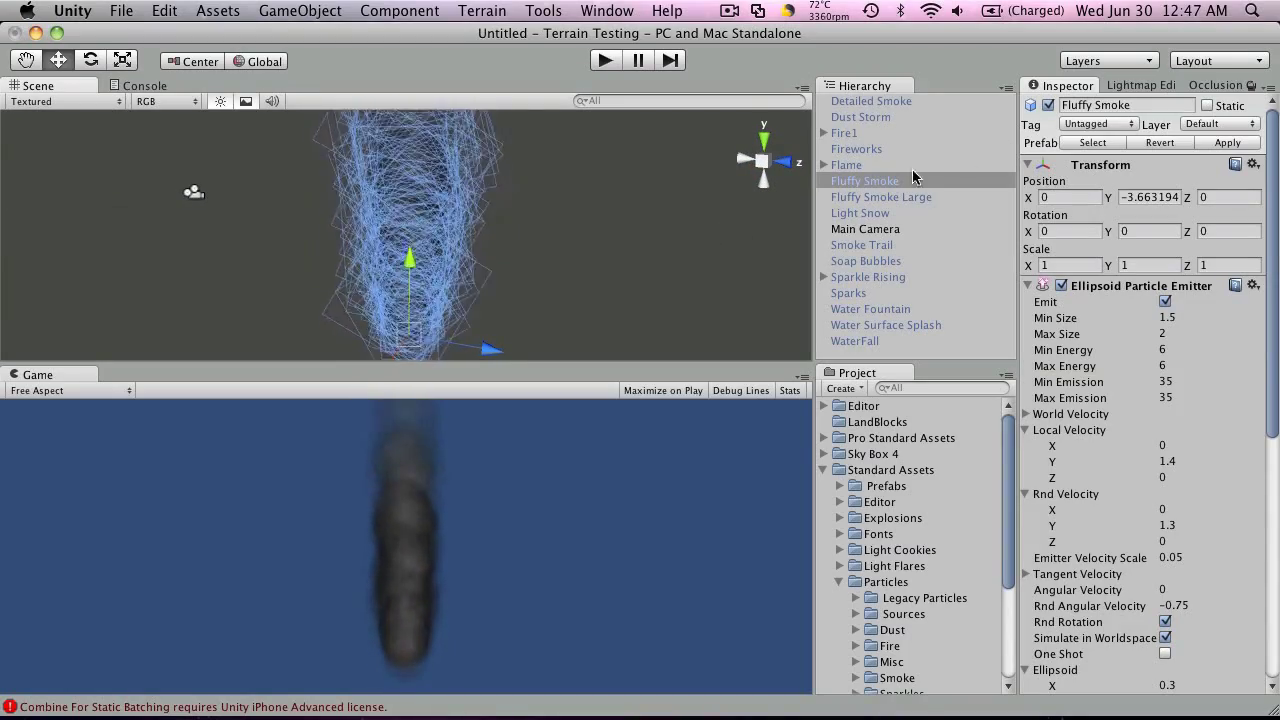
pyautogui.click(1048, 105)
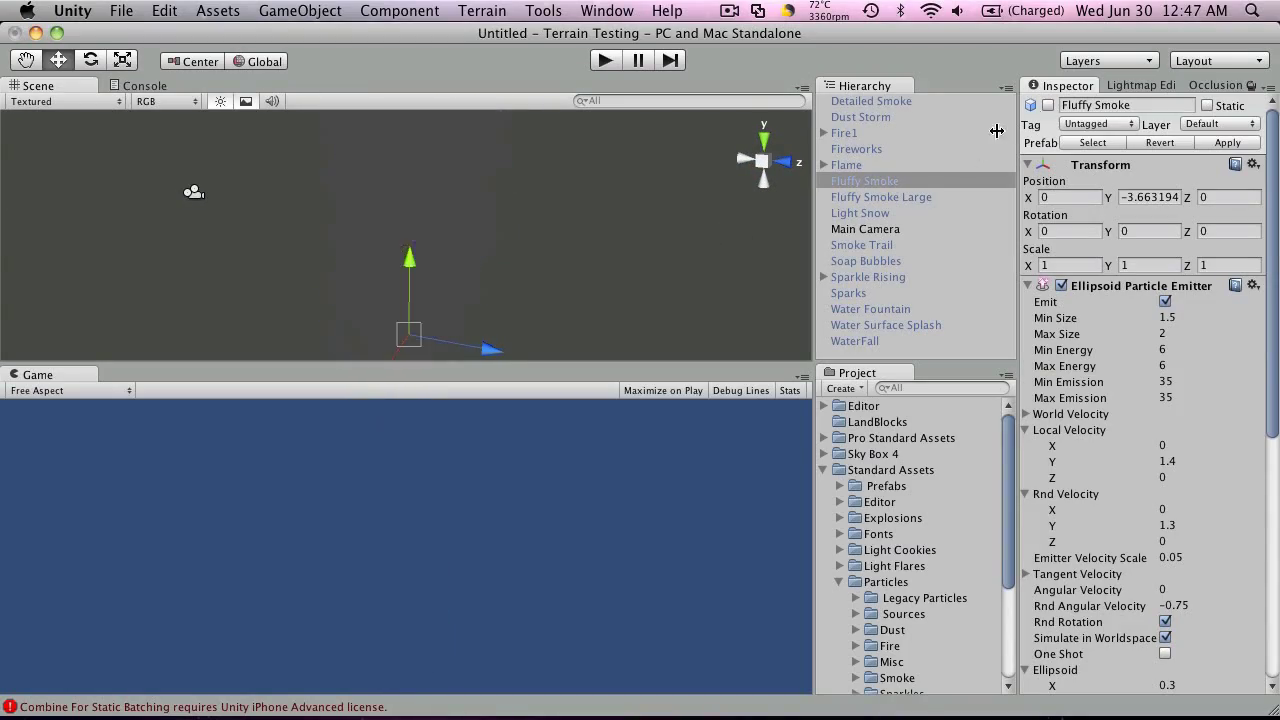
# - Switch on Fluffy Smoke Large, orbit around its broad smoke plume, then switch it off
pyautogui.click(870, 197)
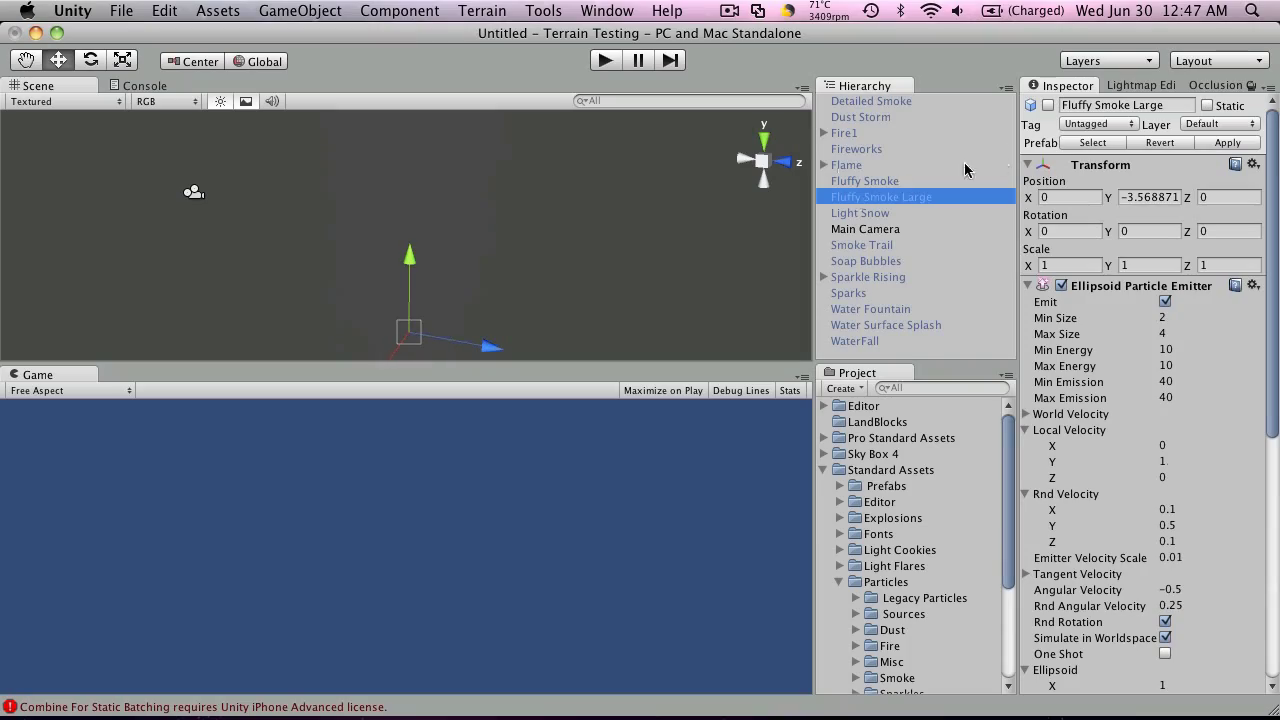
pyautogui.click(1048, 105)
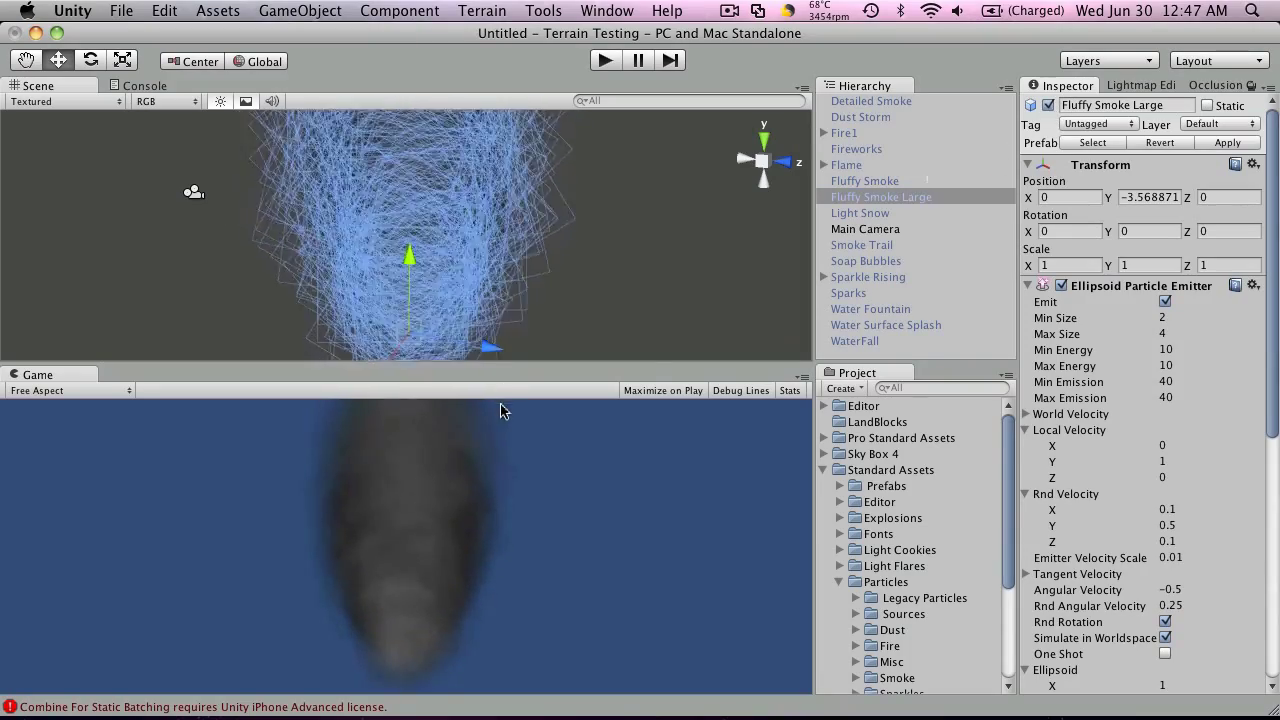
pyautogui.keyDown('alt'); pyautogui.moveTo(529, 163); pyautogui.dragTo(600, 120); pyautogui.keyUp('alt')
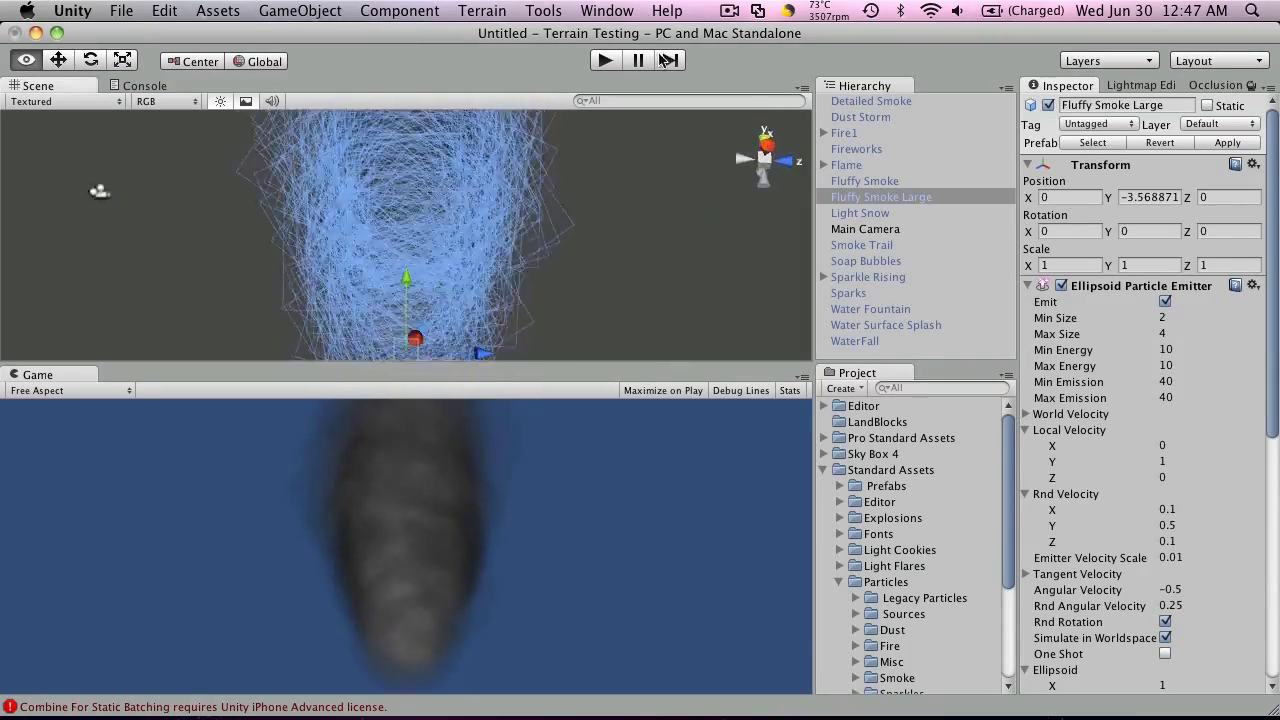
pyautogui.keyDown('alt'); pyautogui.moveTo(662, 60); pyautogui.dragTo(690, 62); pyautogui.keyUp('alt')
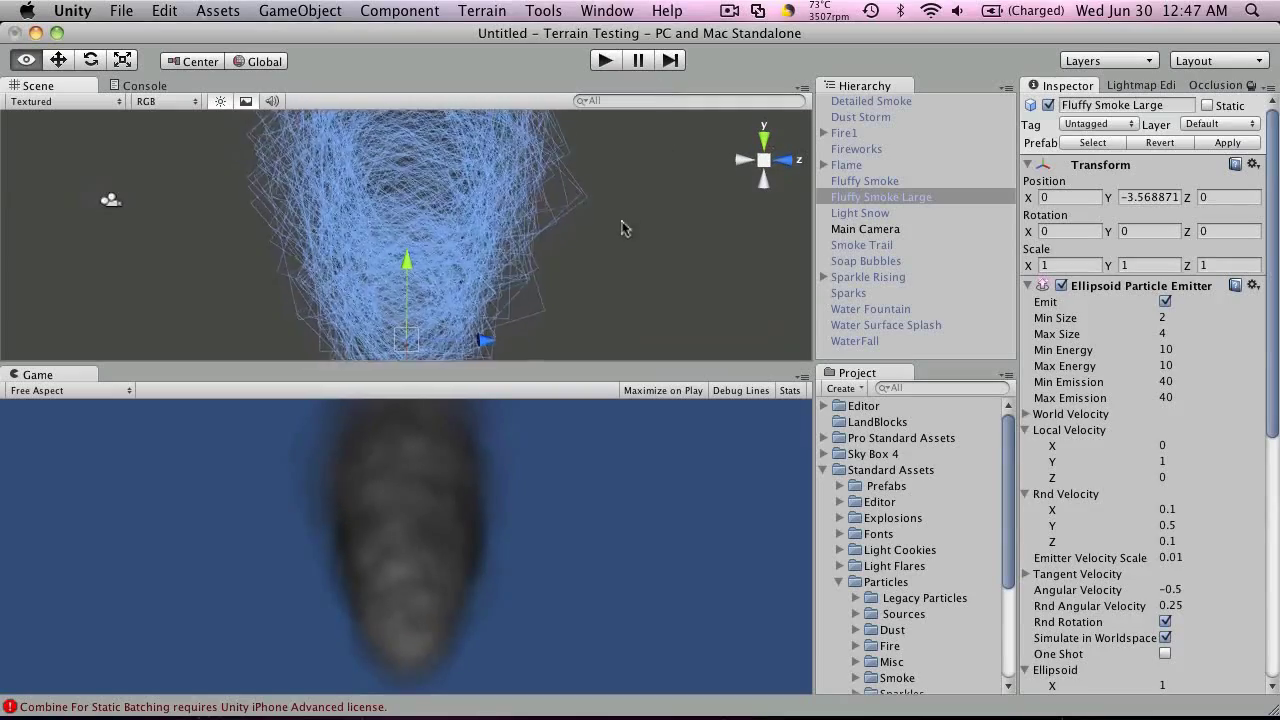
pyautogui.click(1047, 105)
# - Select Light Snow, switch it on to watch the drifting snowflakes, then turn it off
pyautogui.click(880, 213)
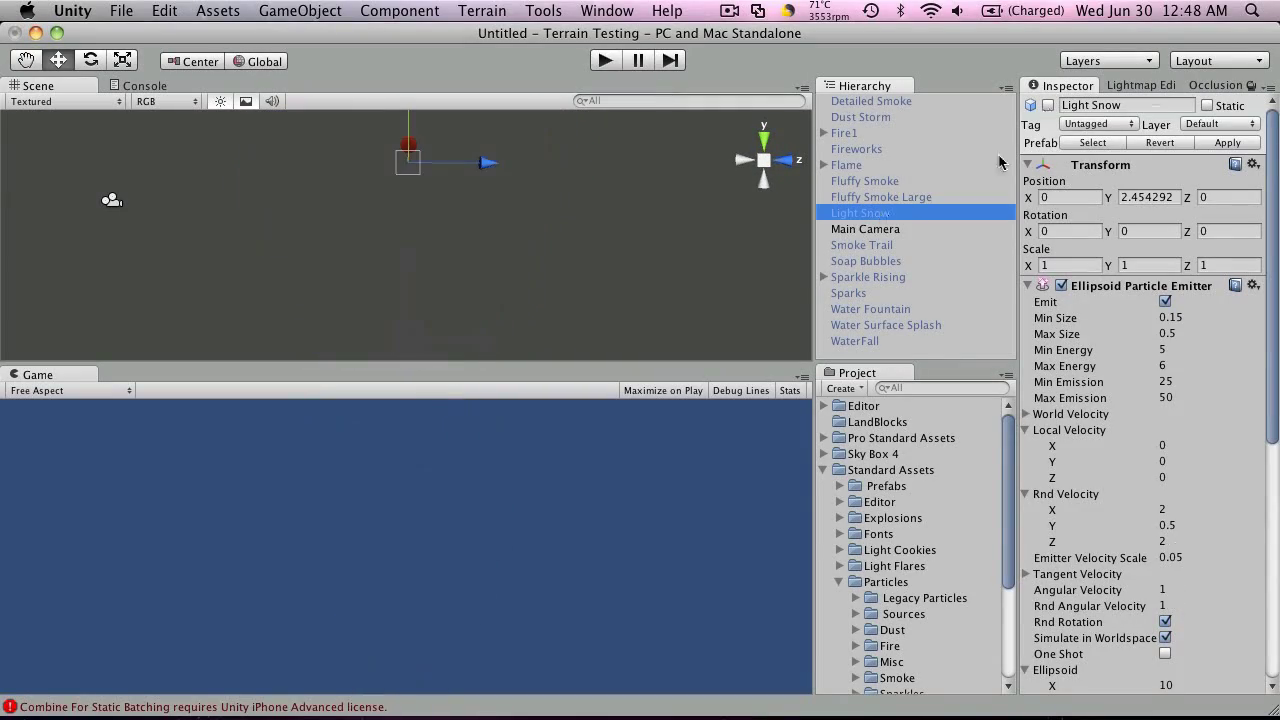
pyautogui.click(1048, 105)
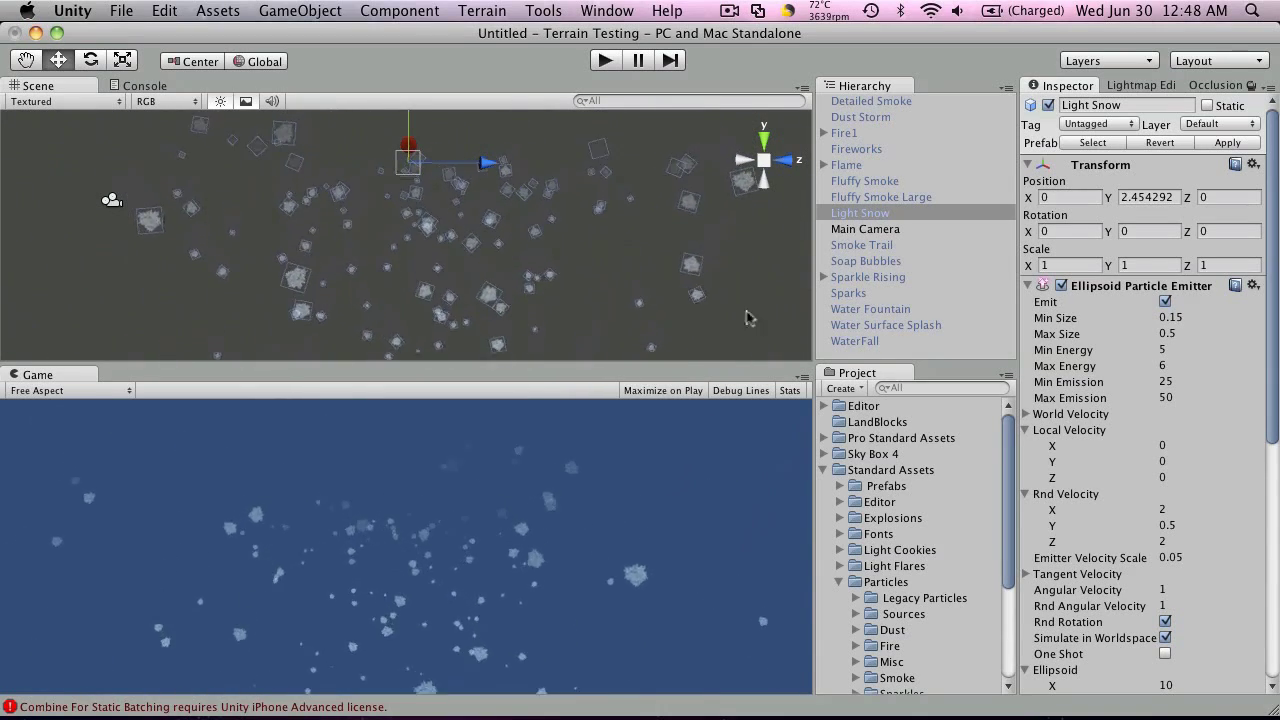
pyautogui.click(1048, 105)
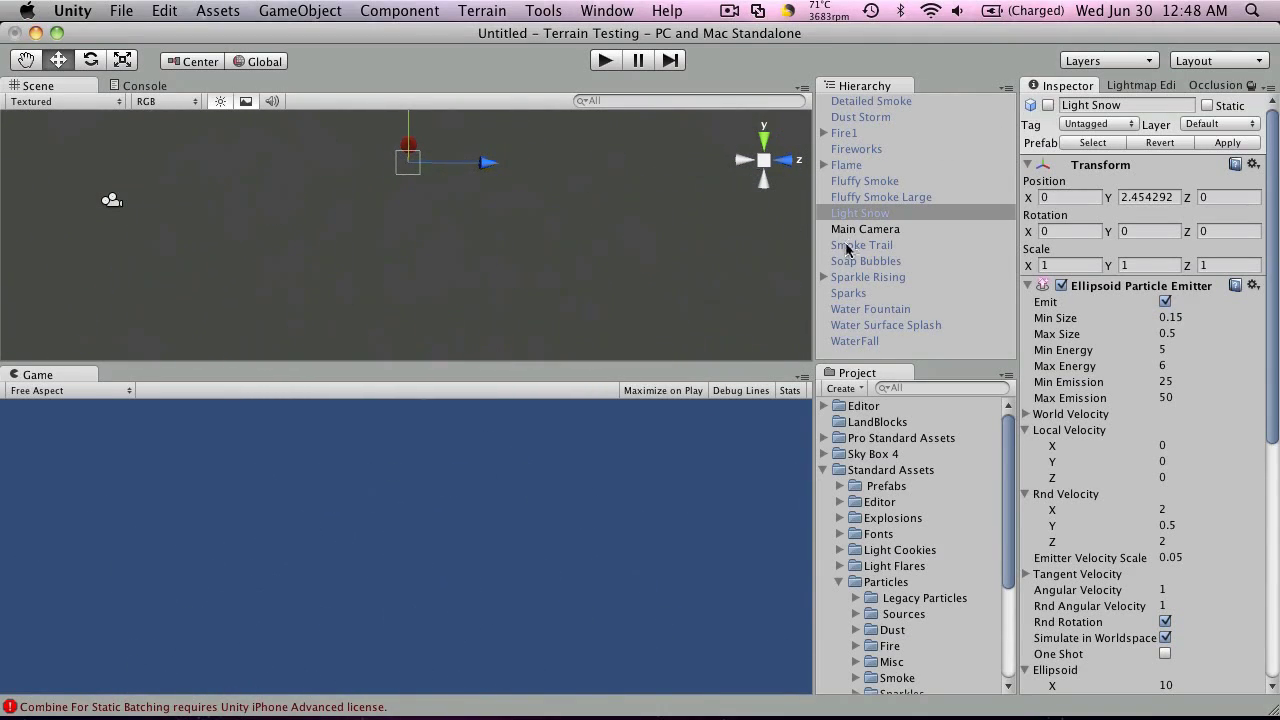
# - Enable Smoke Trail and drag it along Z and X to X 9.484076, Z 1.63835
pyautogui.click(866, 245)
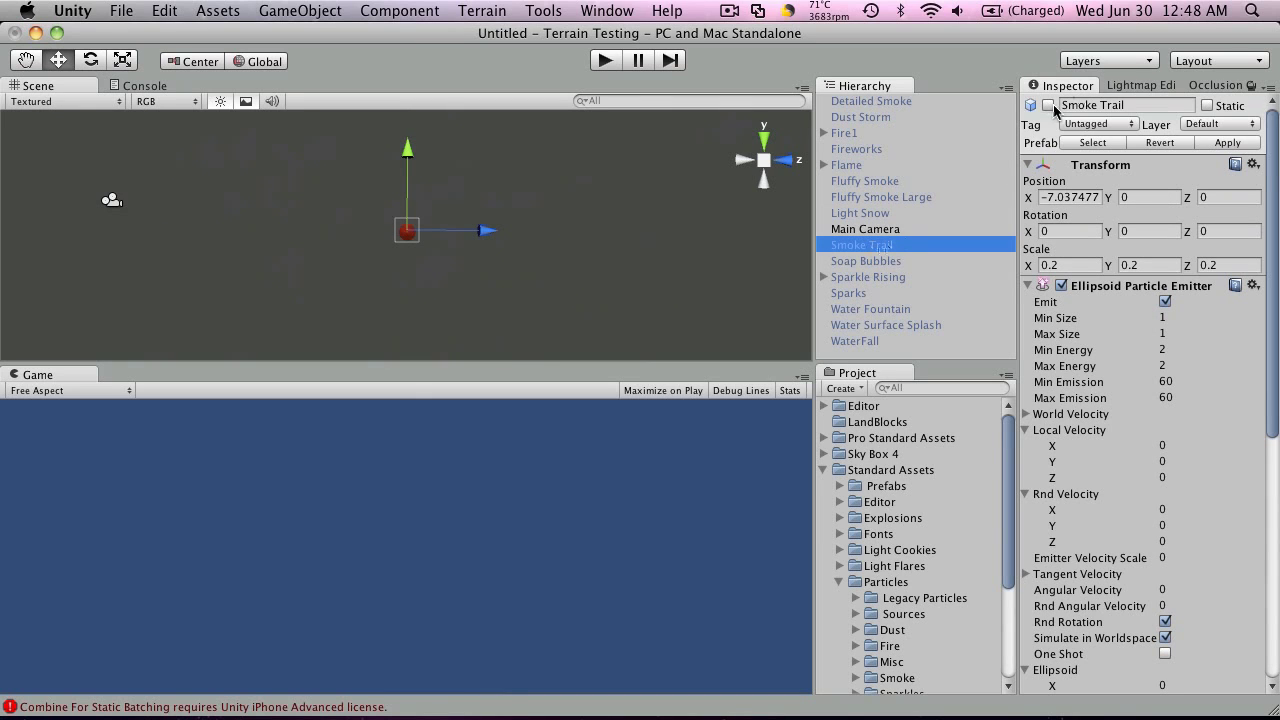
pyautogui.click(1048, 105)
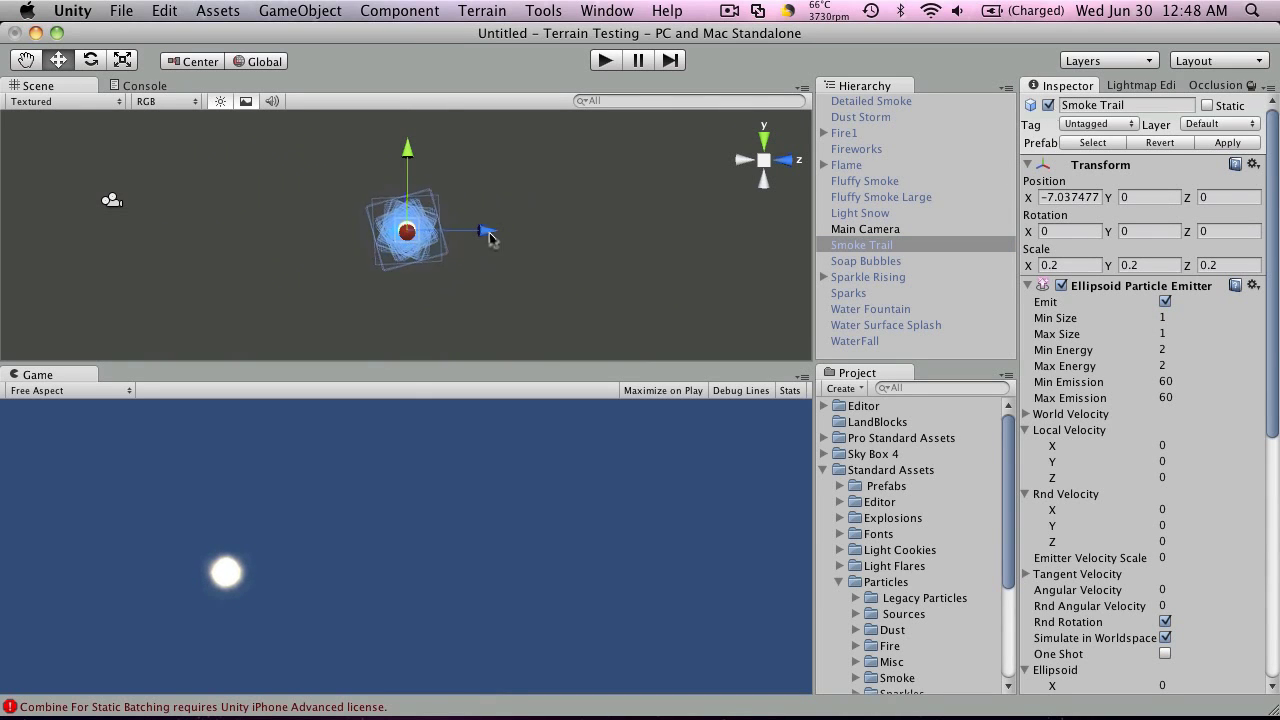
pyautogui.moveTo(490, 238); pyautogui.dragTo(700, 274)
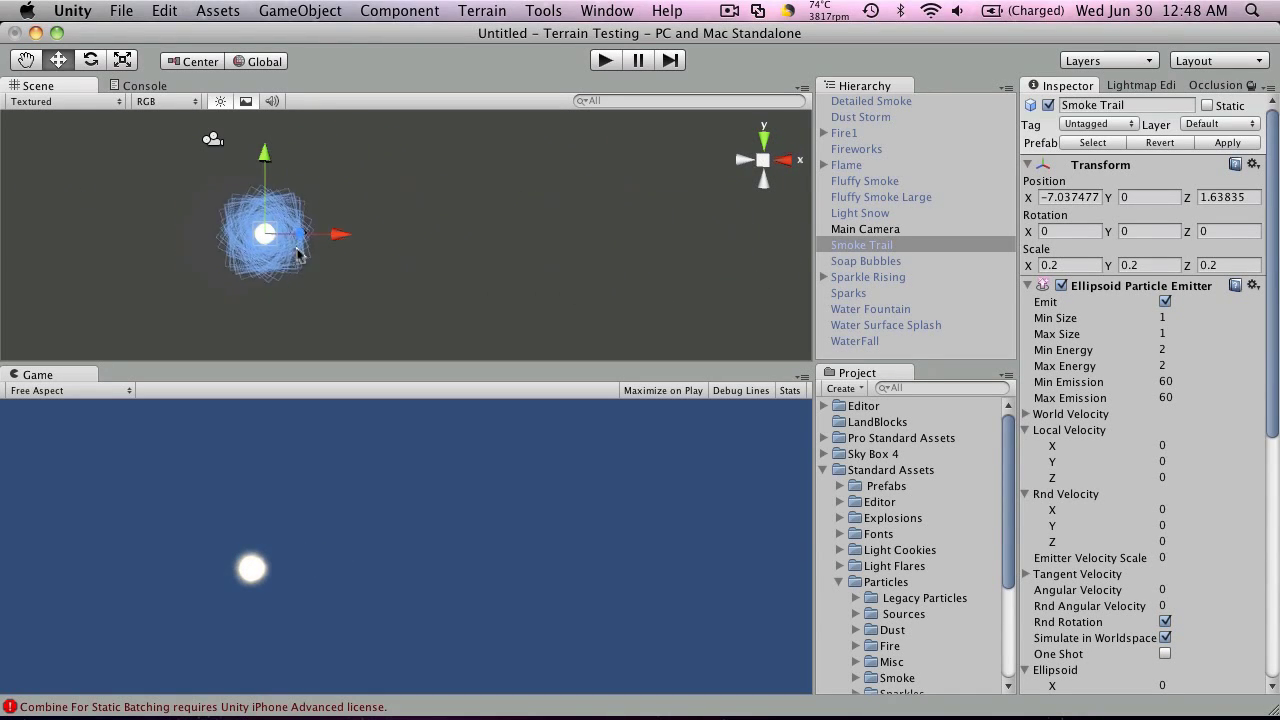
pyautogui.moveTo(297, 248); pyautogui.dragTo(664, 246)
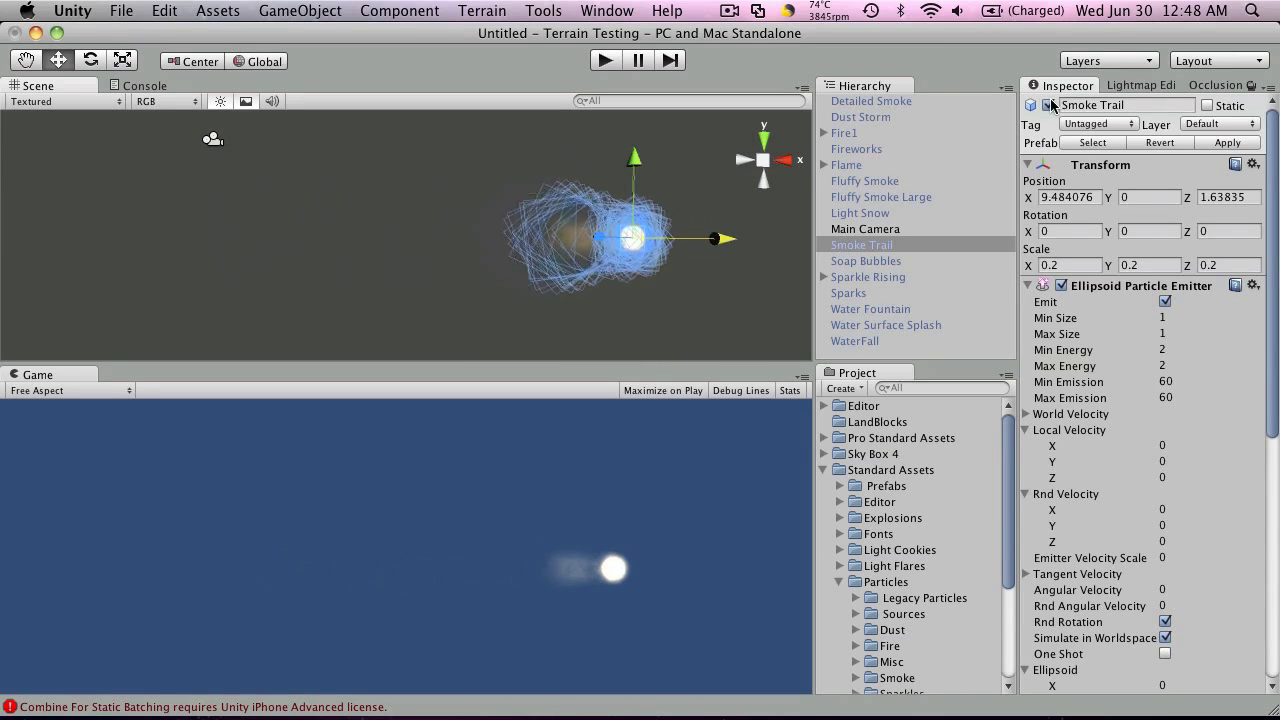
# - Switch off Smoke Trail, then briefly switch Soap Bubbles on and off
pyautogui.click(1047, 105)
pyautogui.click(866, 261)
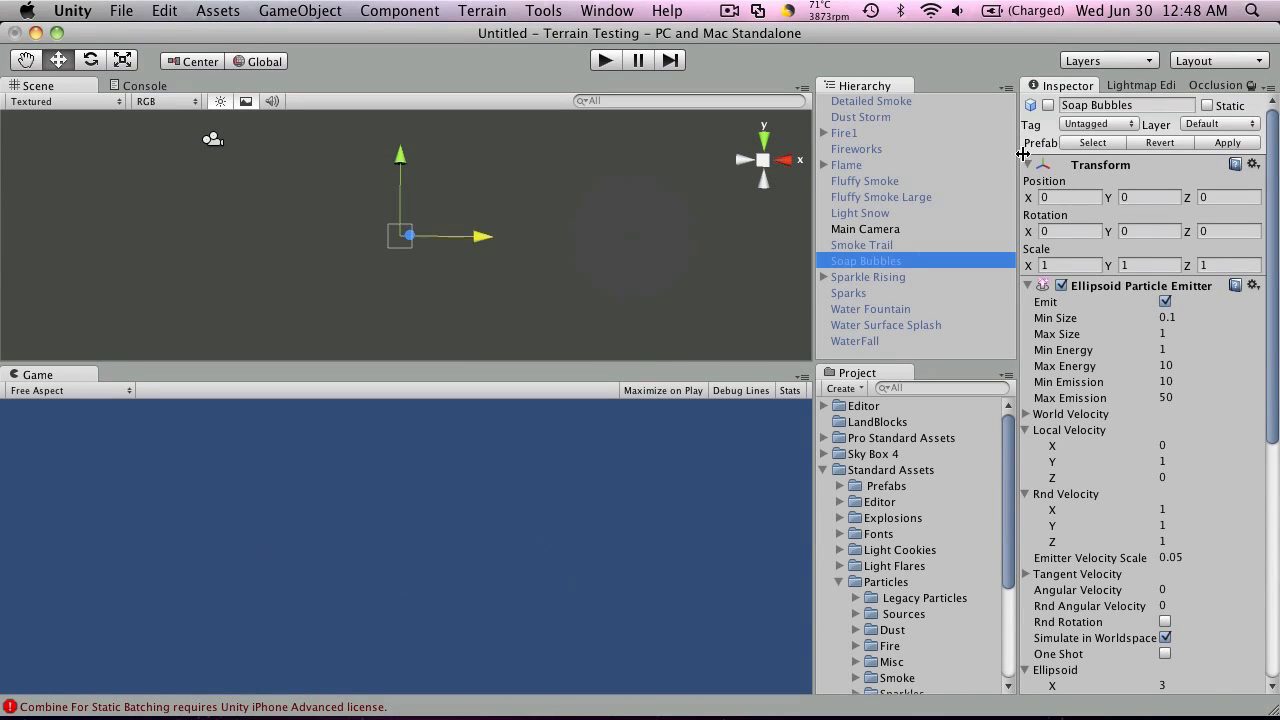
pyautogui.click(1047, 105)
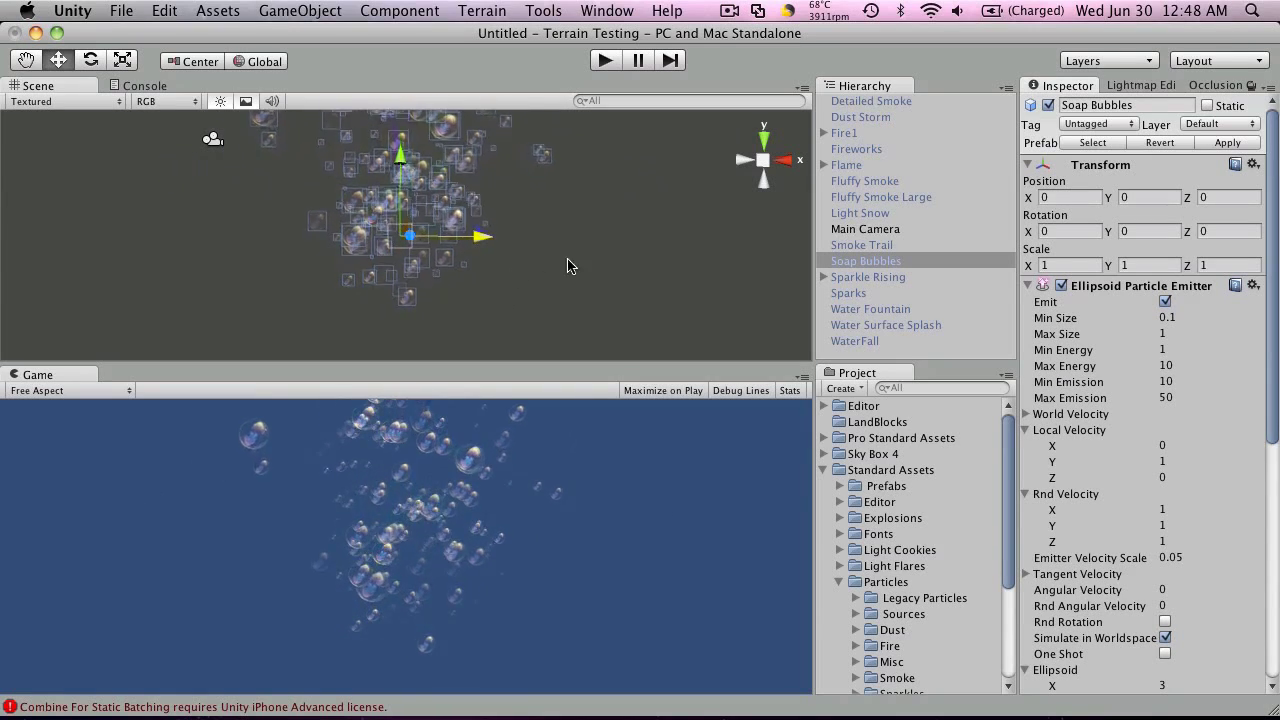
pyautogui.click(1047, 105)
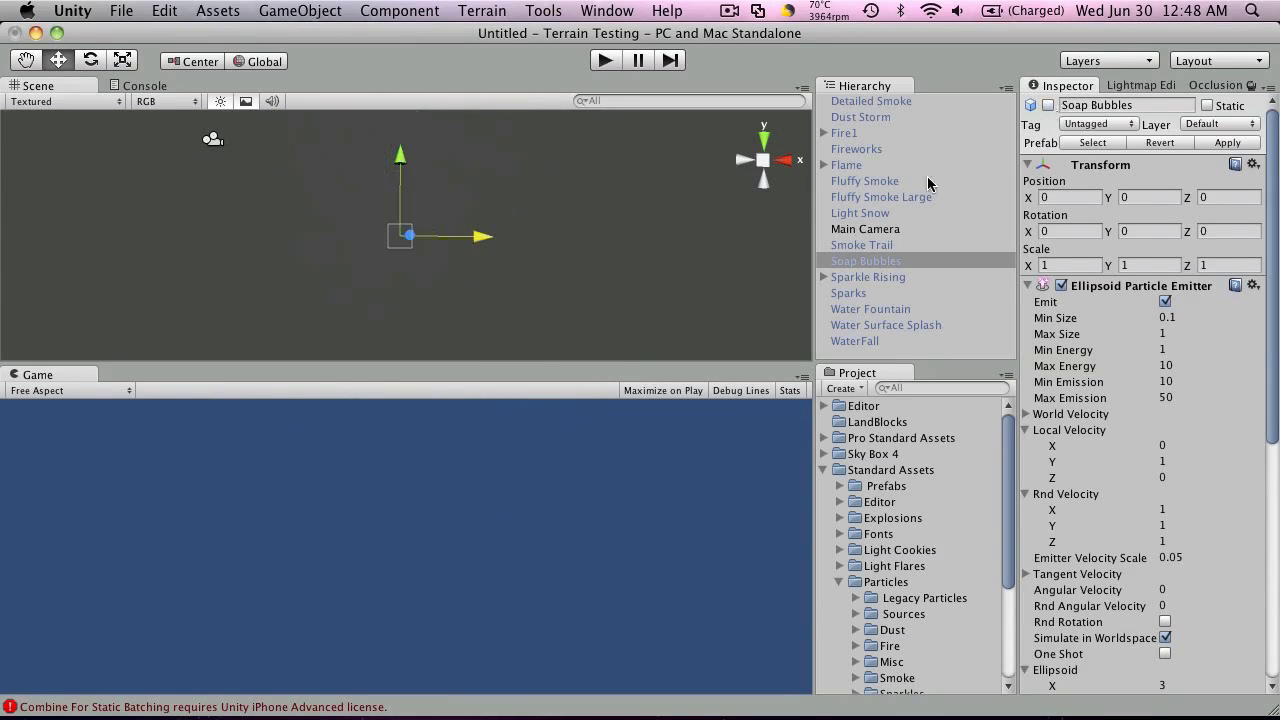
# - Preview Sparkle Rising with its children, deactivate them, then switch on Sparks
pyautogui.click(864, 279)
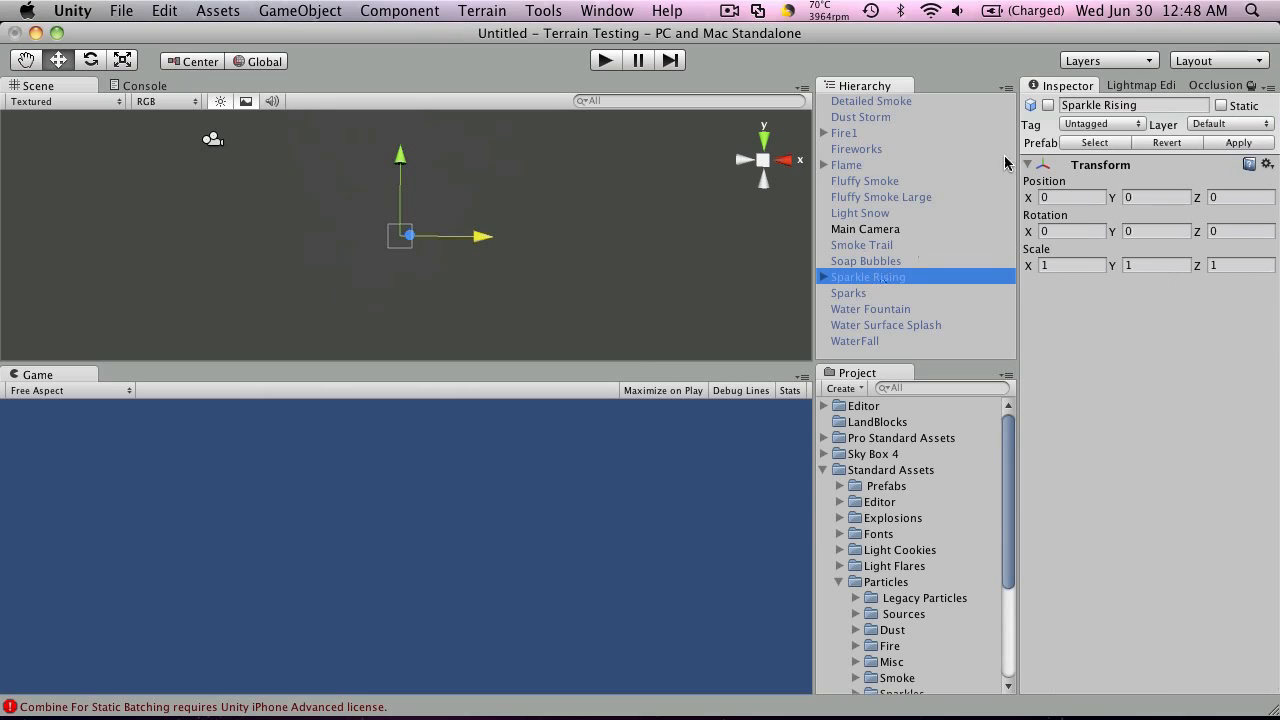
pyautogui.click(1047, 105)
pyautogui.click(790, 281)
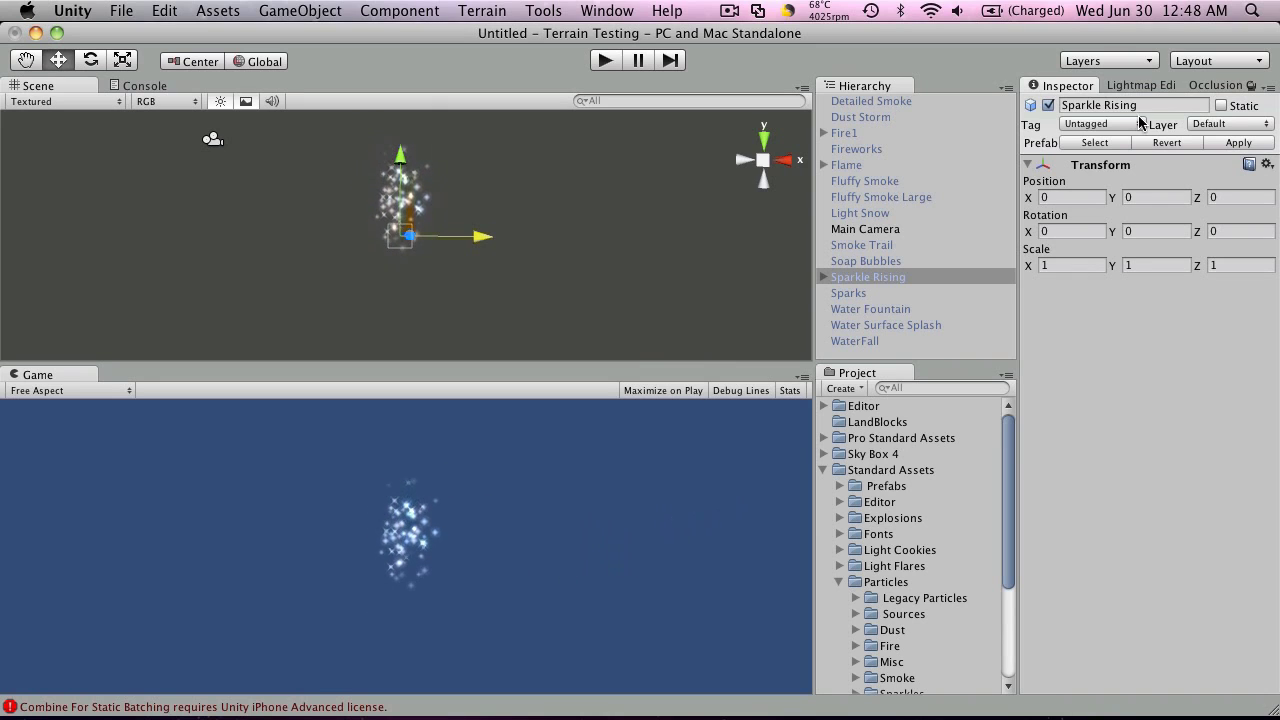
pyautogui.click(1047, 105)
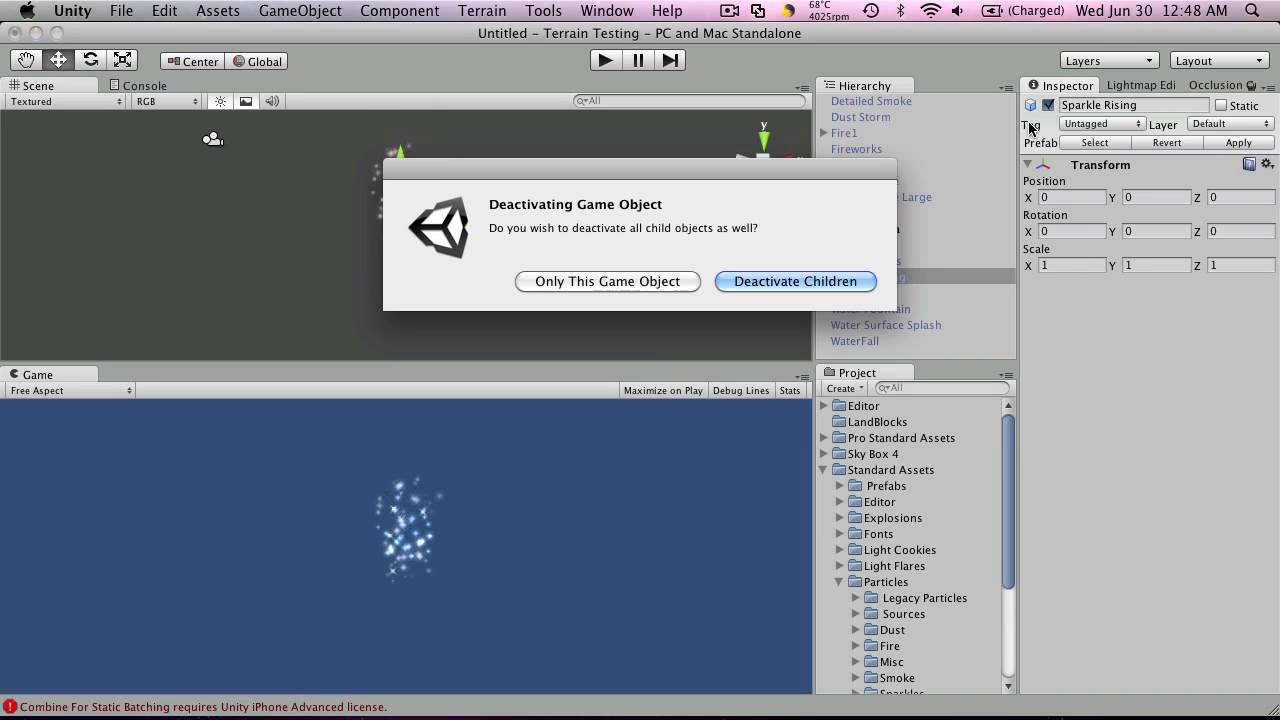
pyautogui.click(834, 283)
pyautogui.click(872, 295)
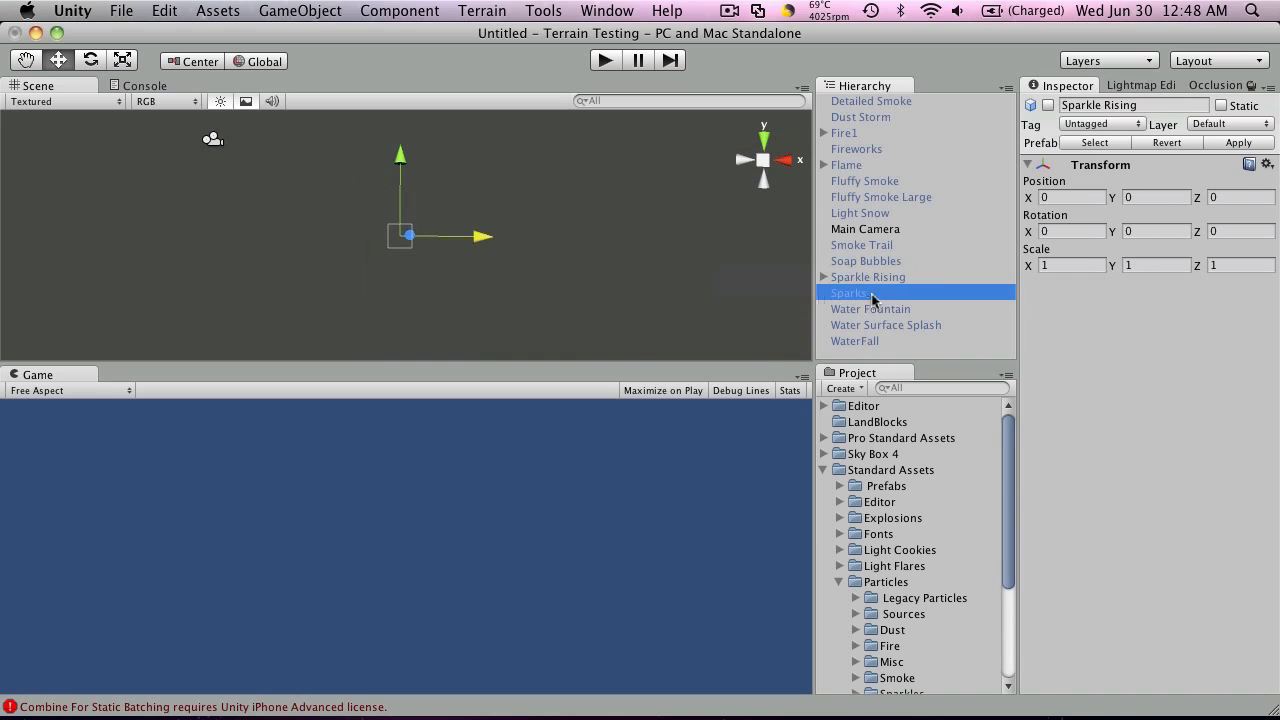
pyautogui.click(1048, 106)
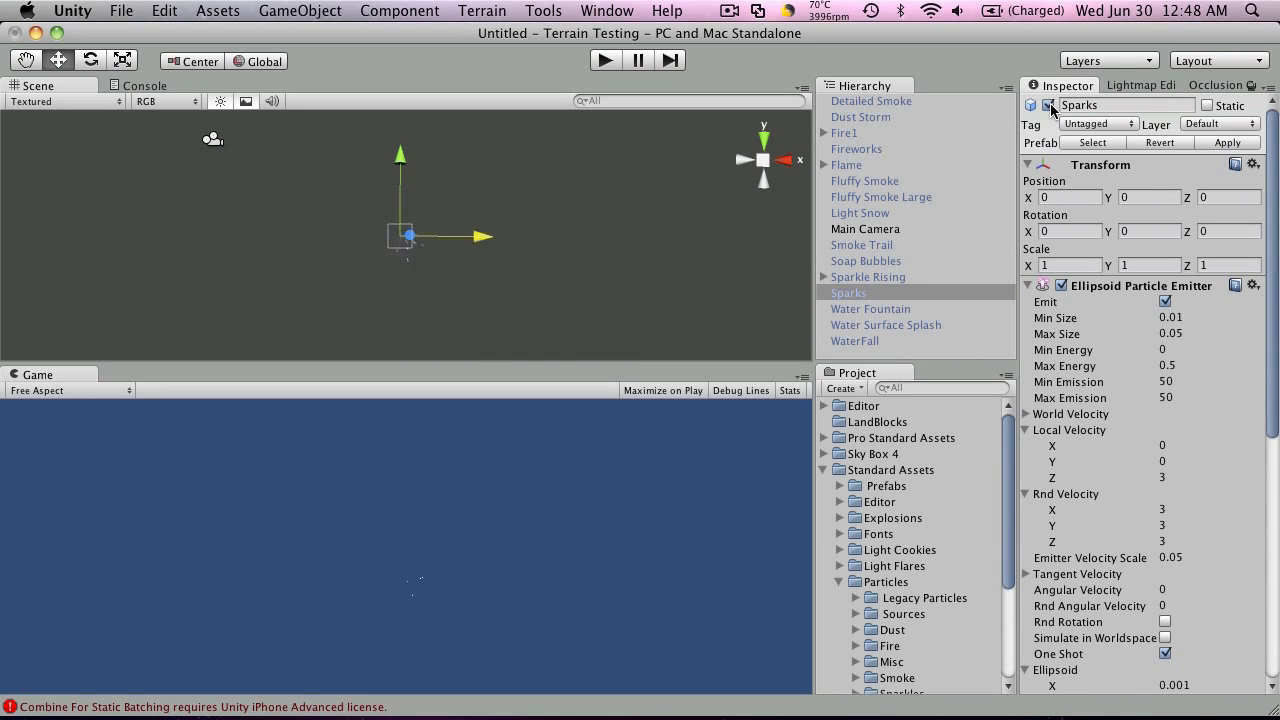
# - Switch on Water Fountain, tilt it about 35 degrees to preview its spray, then switch it off
pyautogui.click(872, 310)
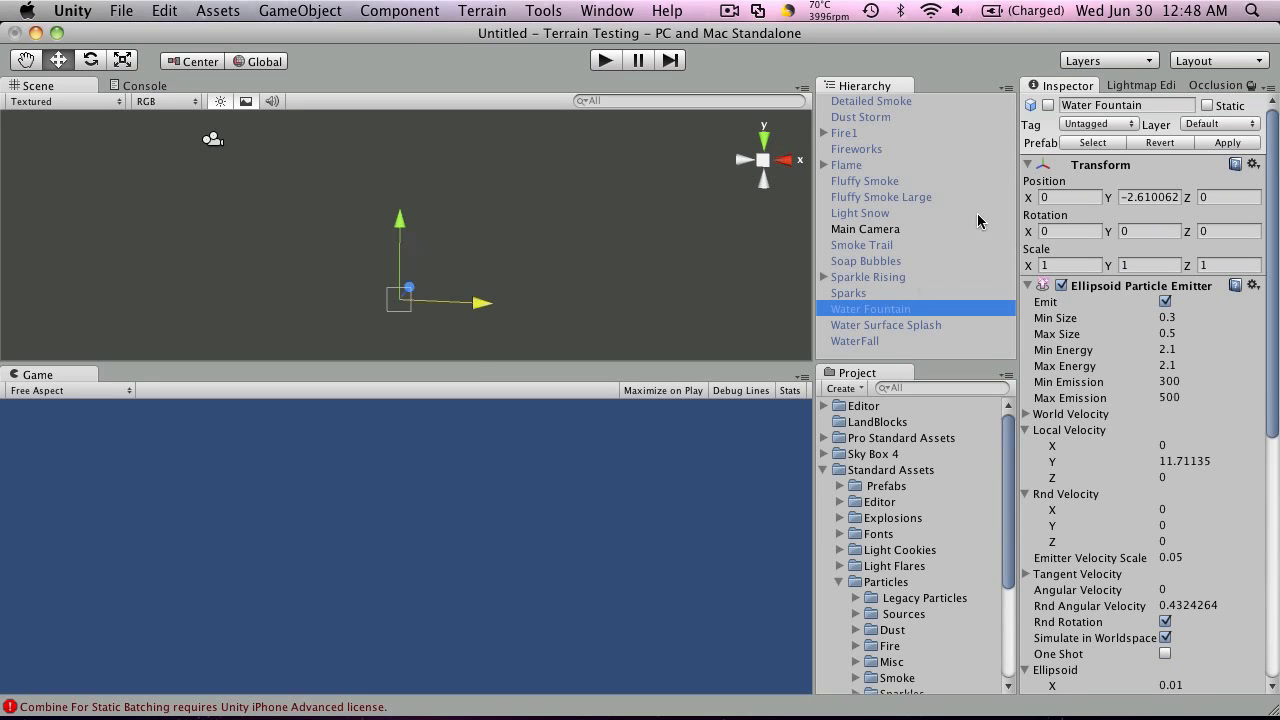
pyautogui.click(1048, 106)
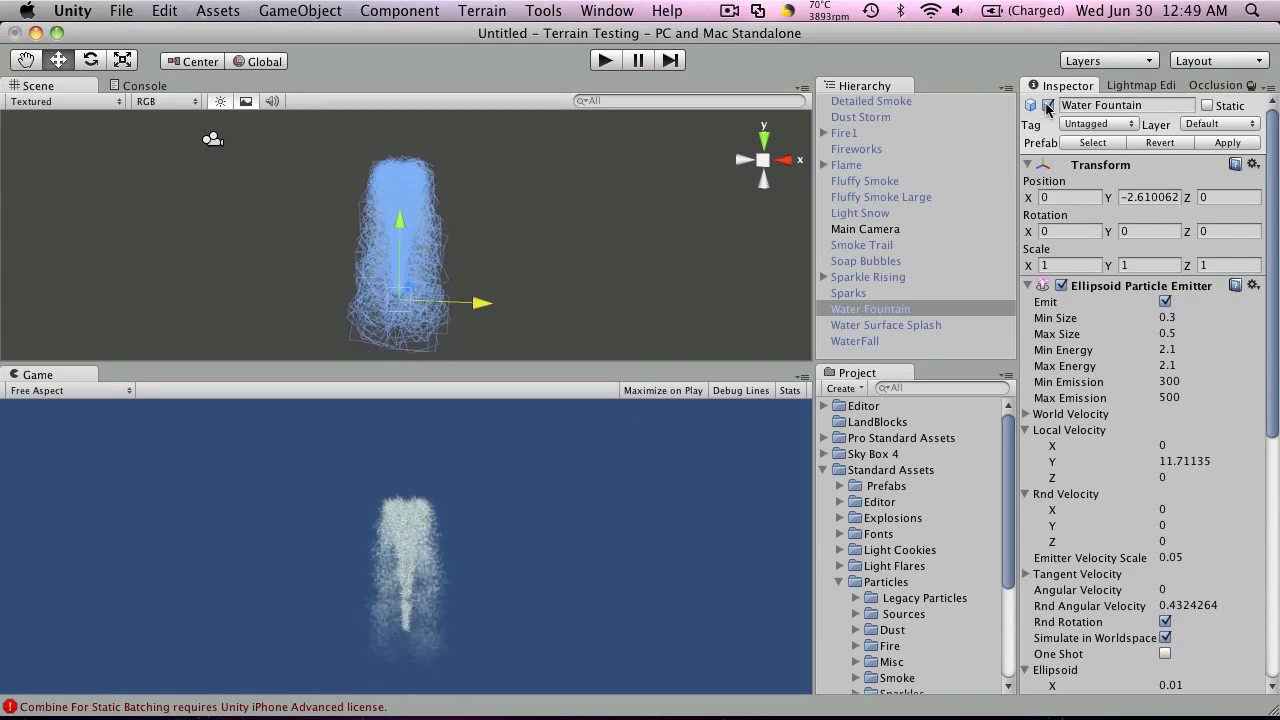
pyautogui.click(90, 60)
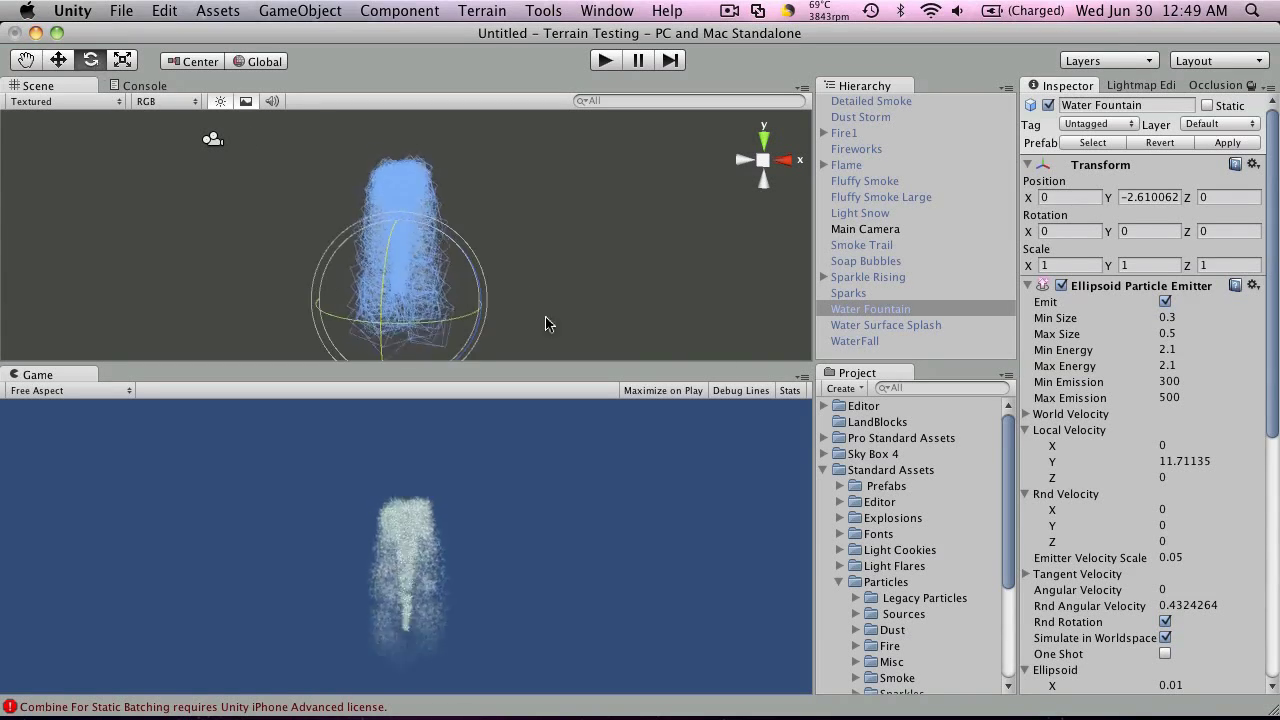
pyautogui.moveTo(470, 245); pyautogui.dragTo(505, 305)
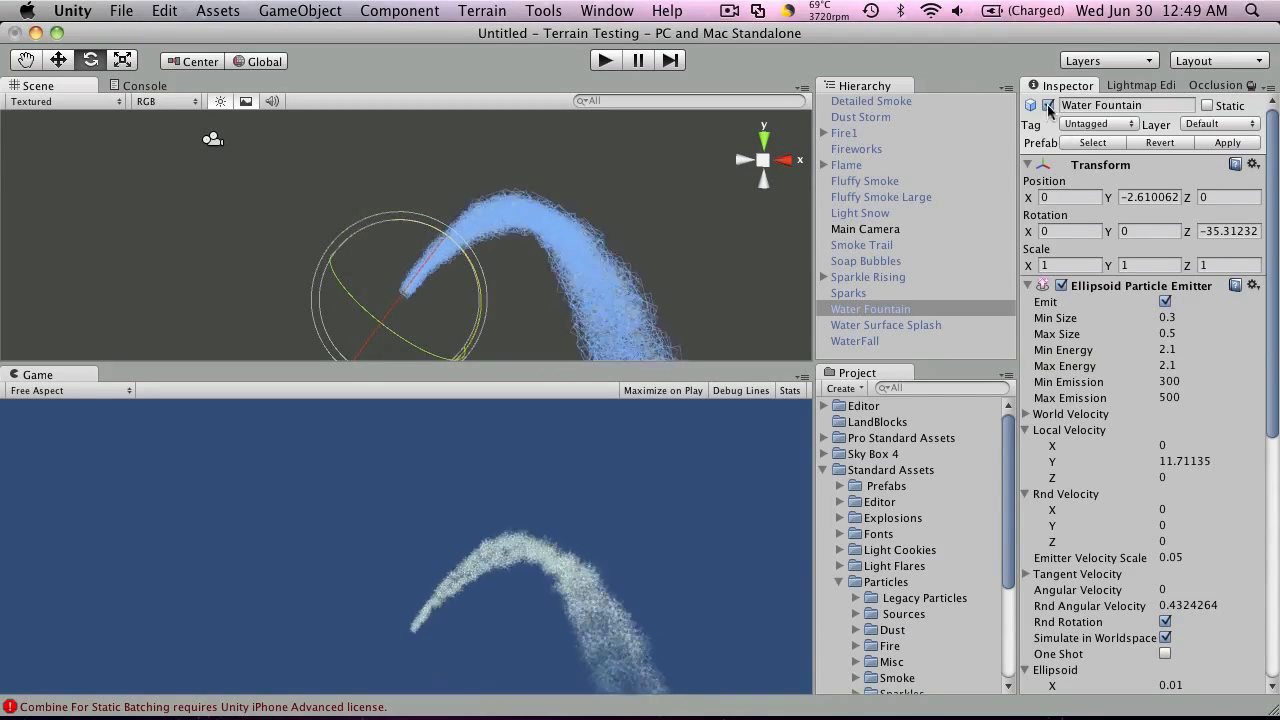
pyautogui.hotkey('alt', 'shift', 'a')
# - Activate Water Surface Splash, view its flat ripple from above, then deactivate it
pyautogui.click(922, 324)
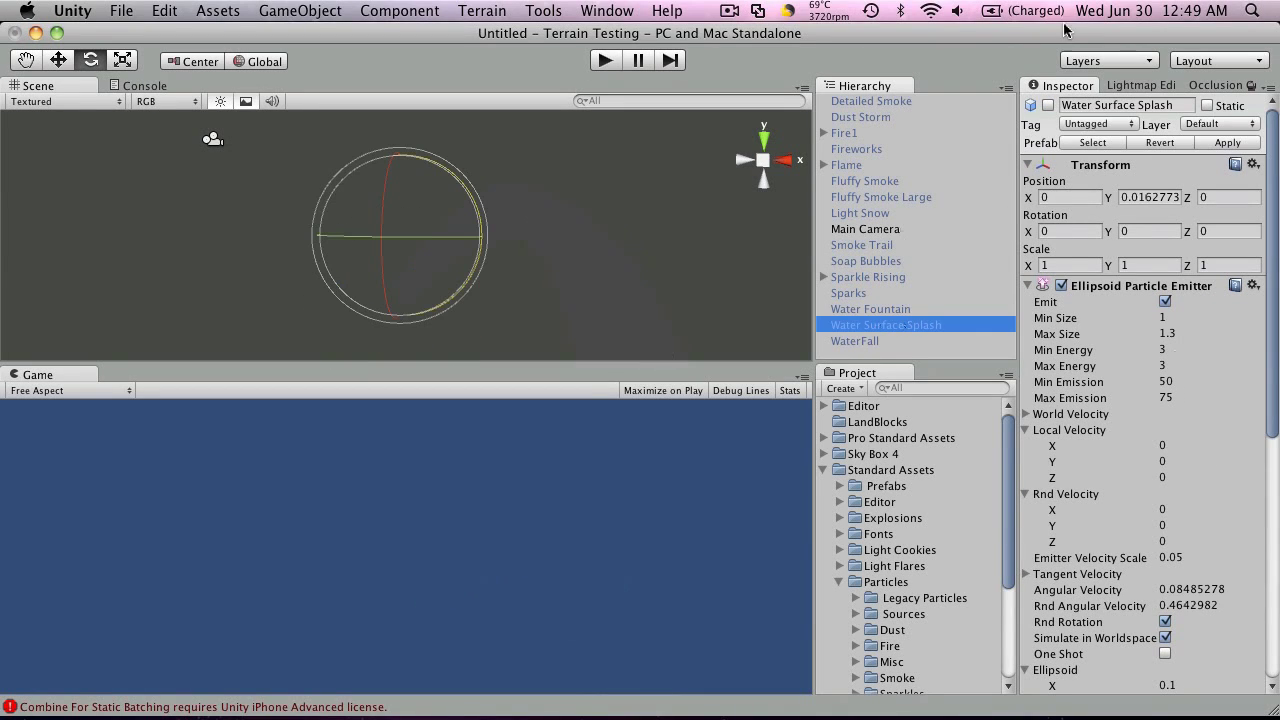
pyautogui.click(1048, 105)
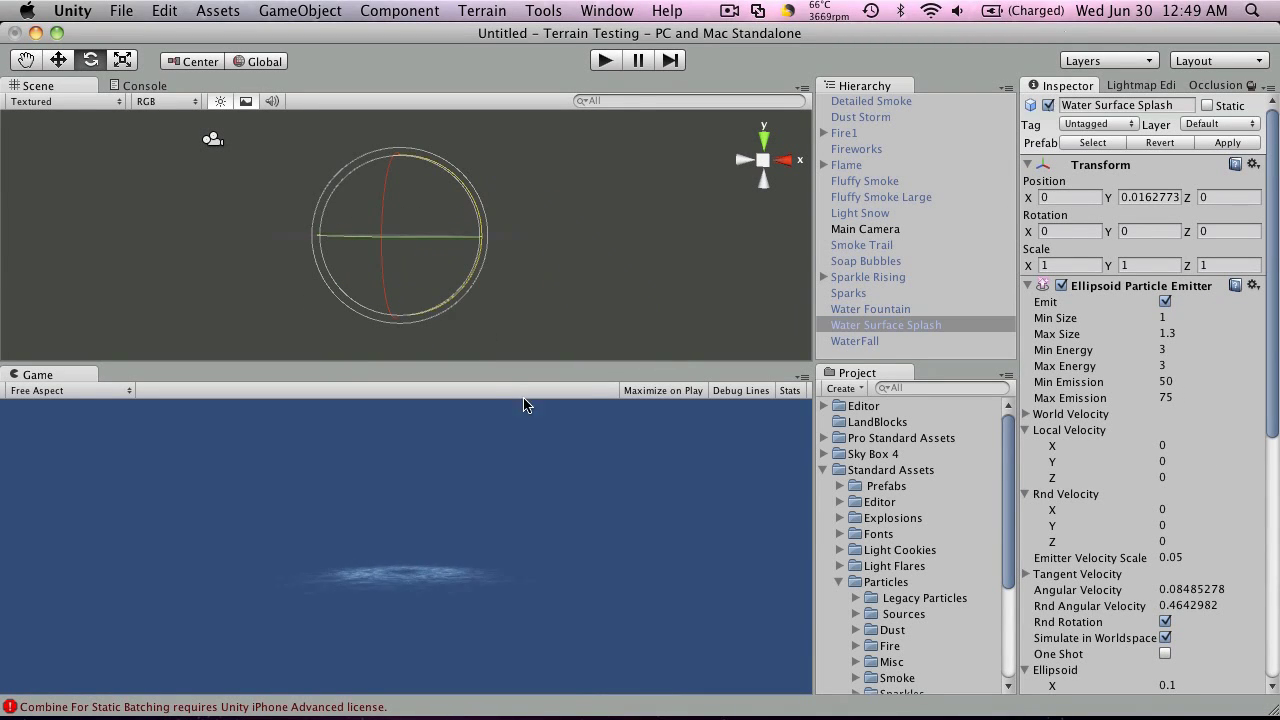
pyautogui.keyDown('alt'); pyautogui.moveTo(480, 217); pyautogui.dragTo(498, 337); pyautogui.keyUp('alt')
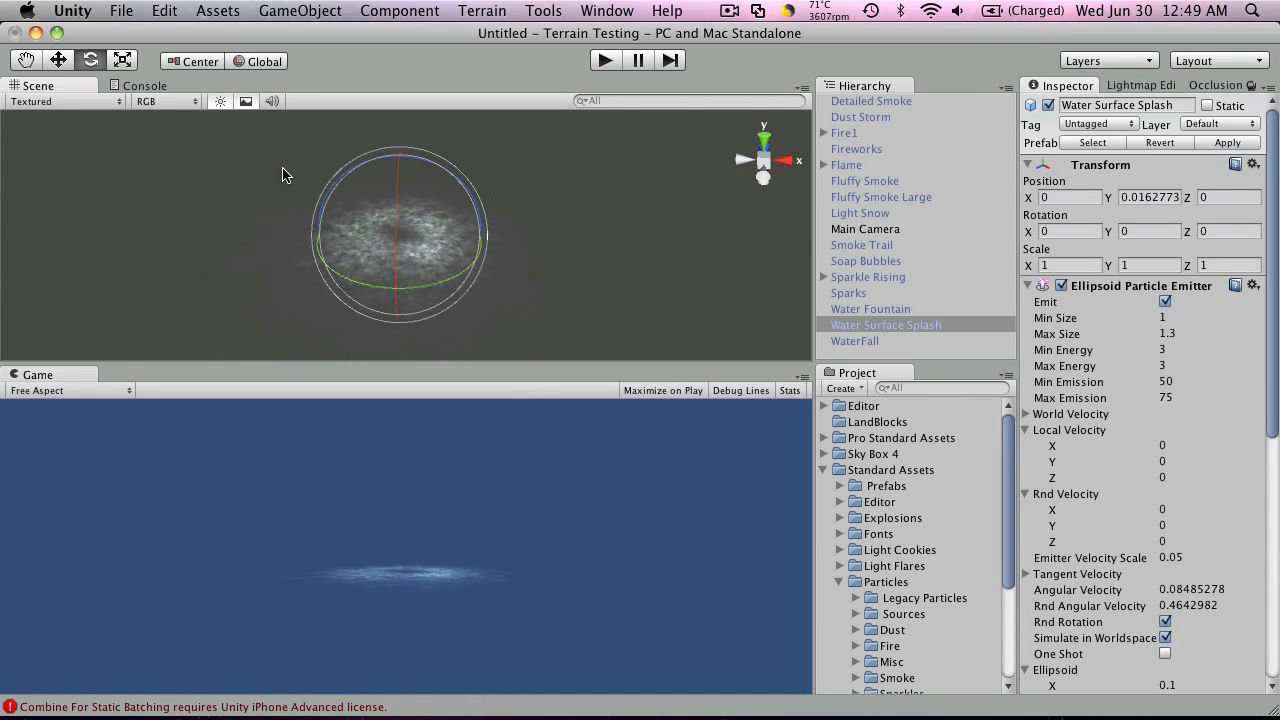
pyautogui.click(58, 62)
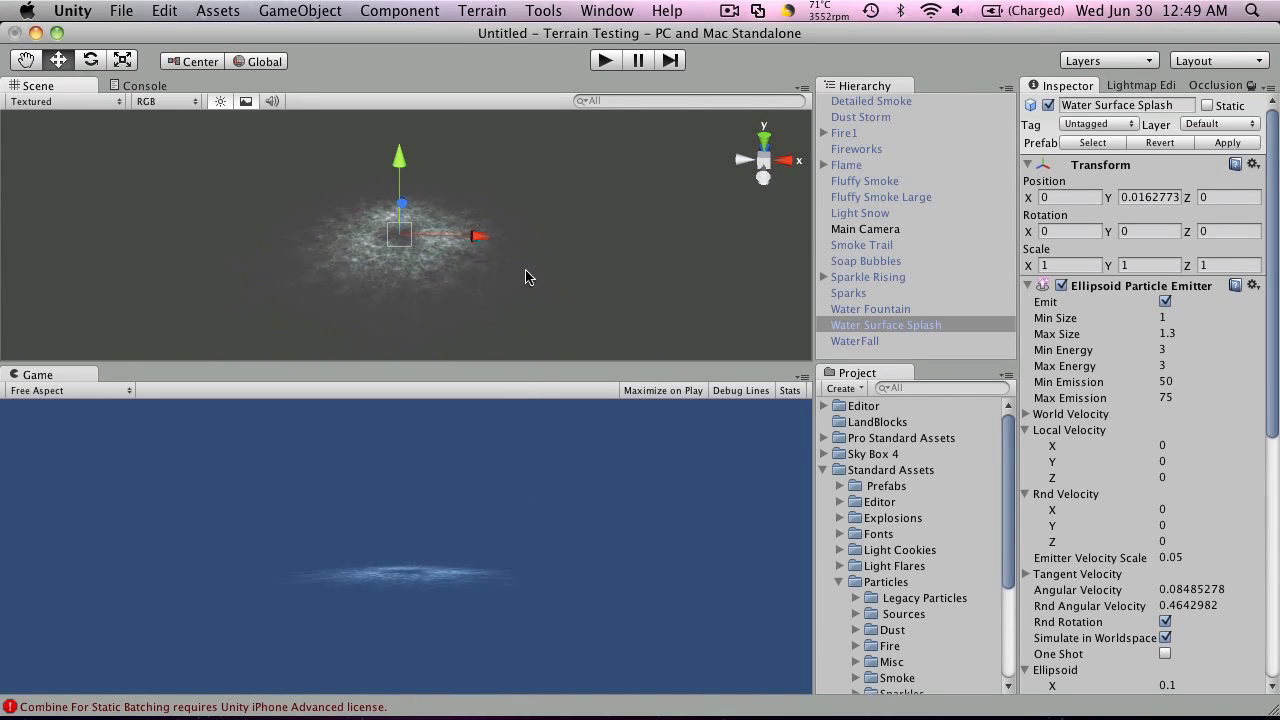
pyautogui.click(1047, 105)
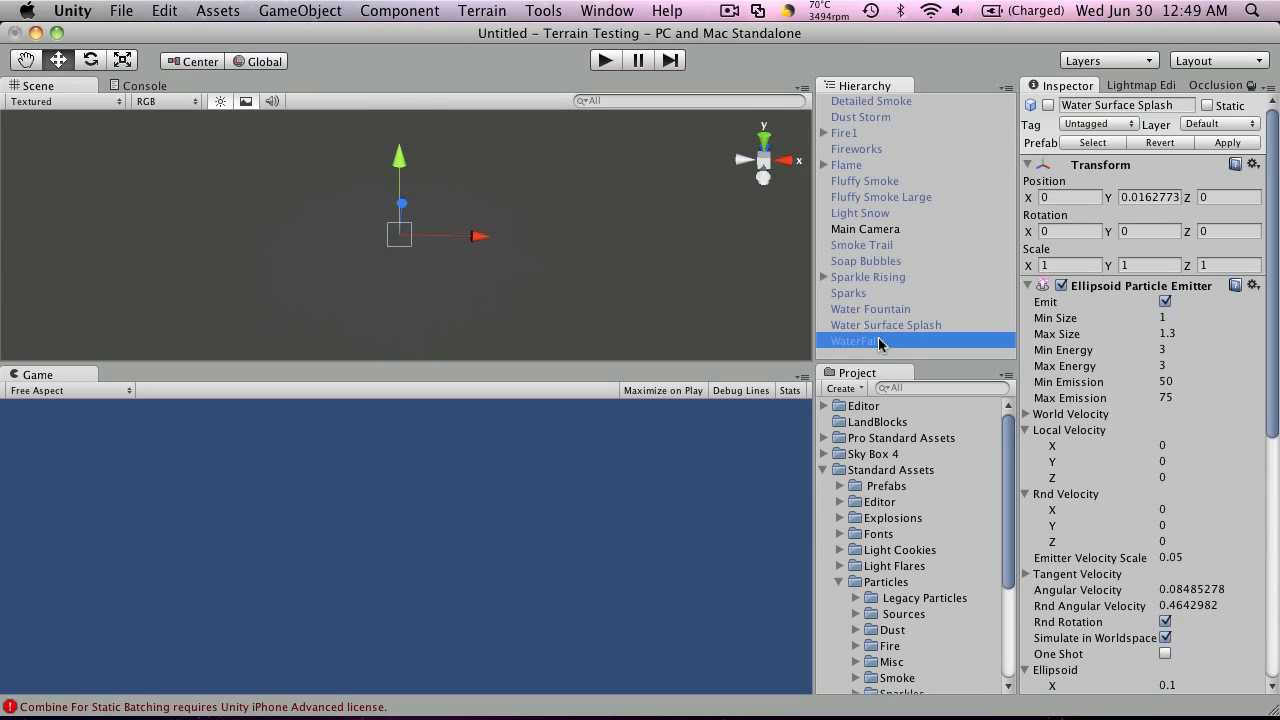
# - Activate WaterFall, orbit and zoom around its falling-water plume, then deactivate it again
pyautogui.click(1048, 105)
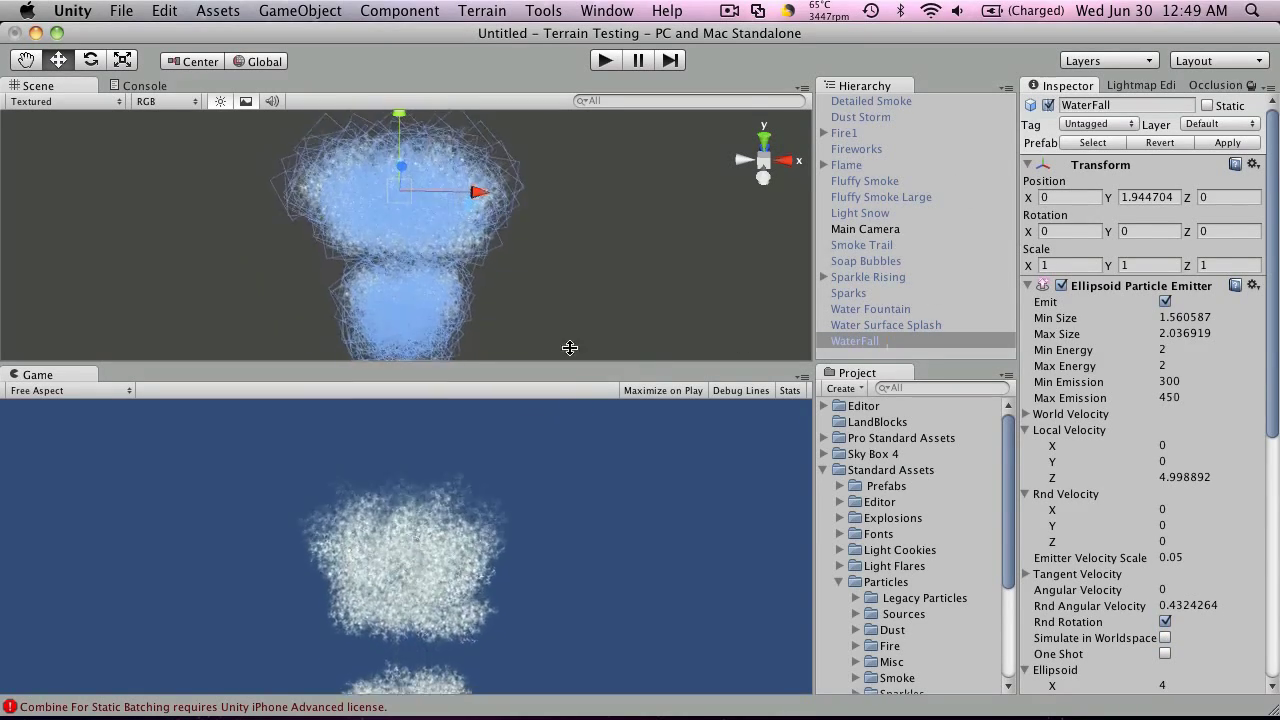
pyautogui.keyDown('alt'); pyautogui.moveTo(684, 244); pyautogui.dragTo(177, 200); pyautogui.keyUp('alt')
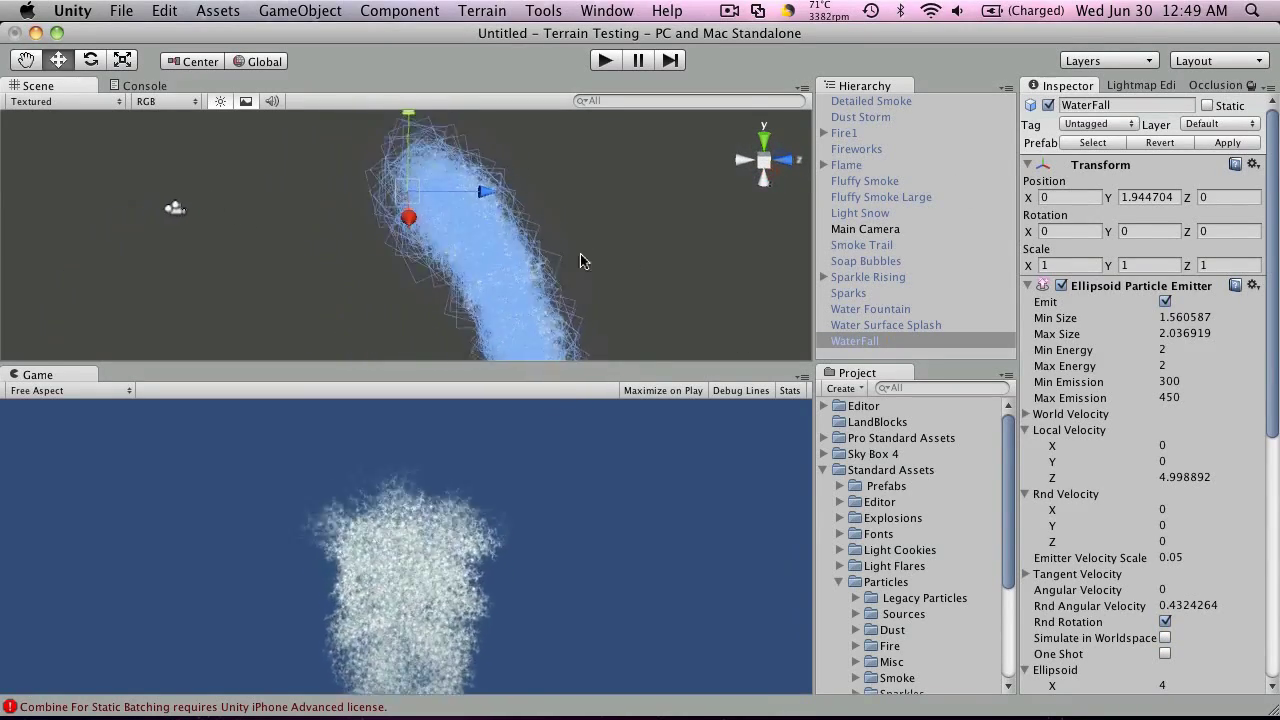
pyautogui.scroll(-3, 585, 252)
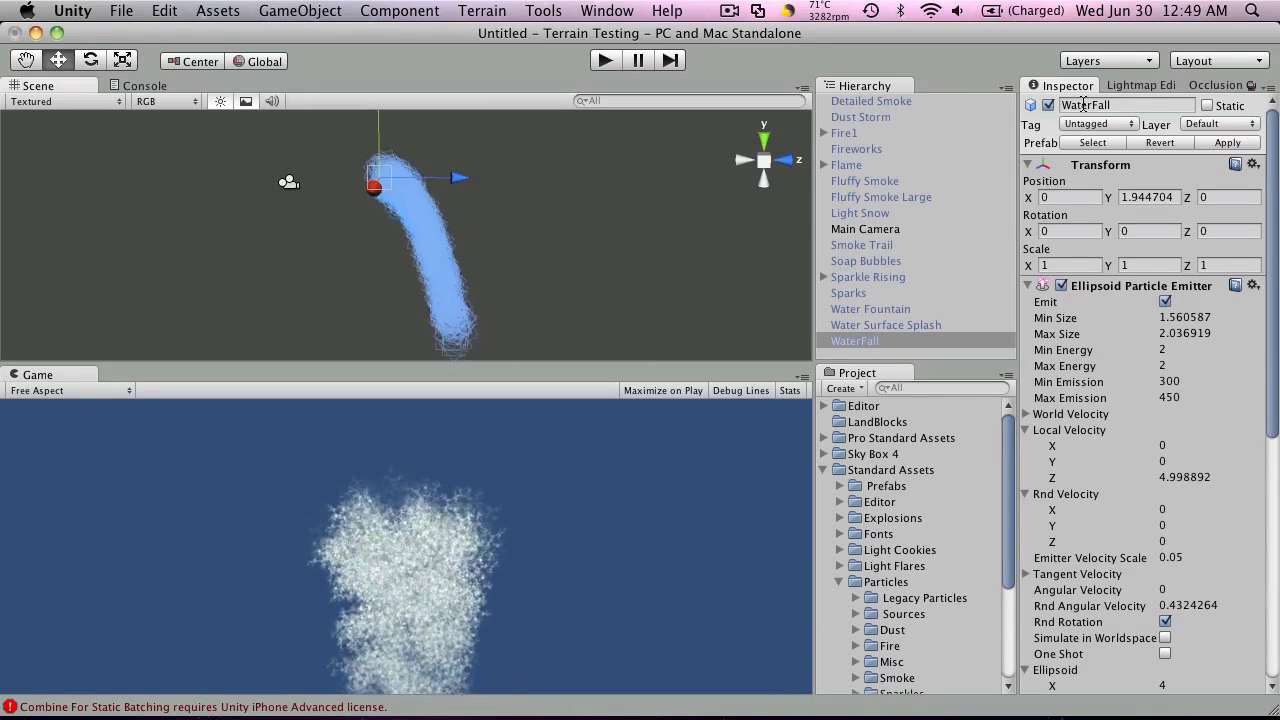
pyautogui.click(1048, 105)
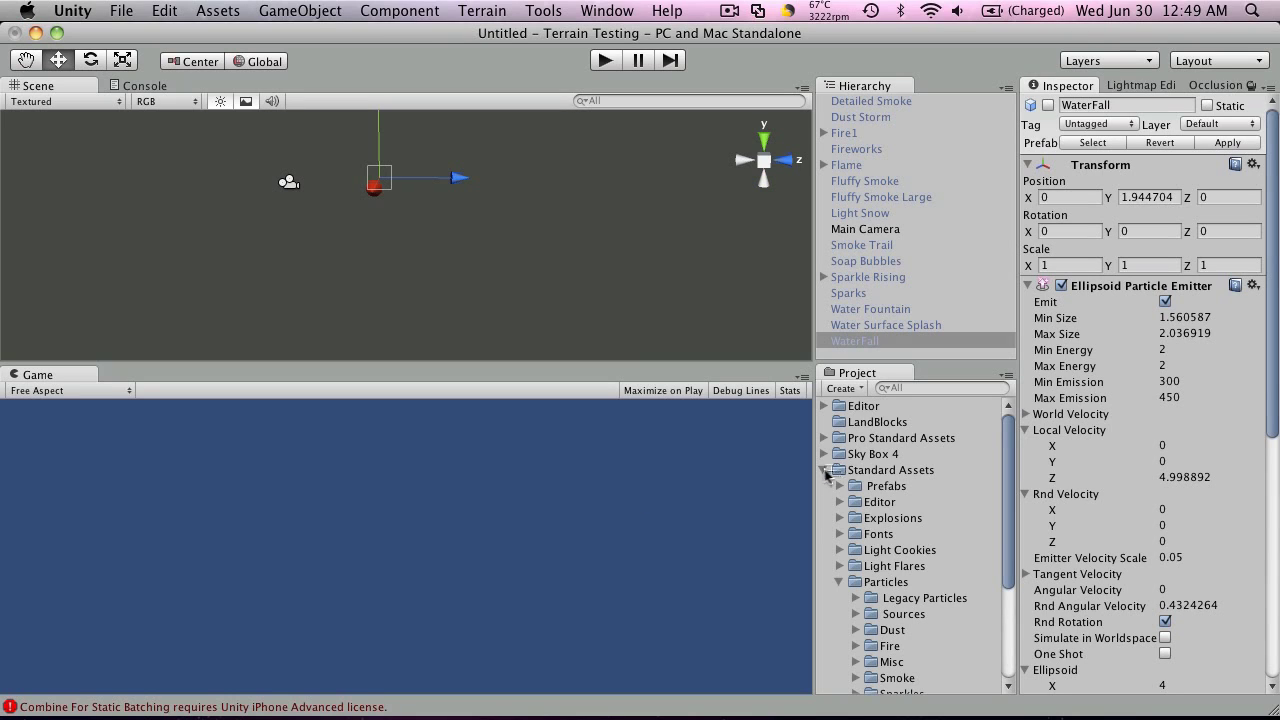
# - Open the Terrain Test 'Test' scene without saving, then run and stop play mode
pyautogui.click(825, 470)
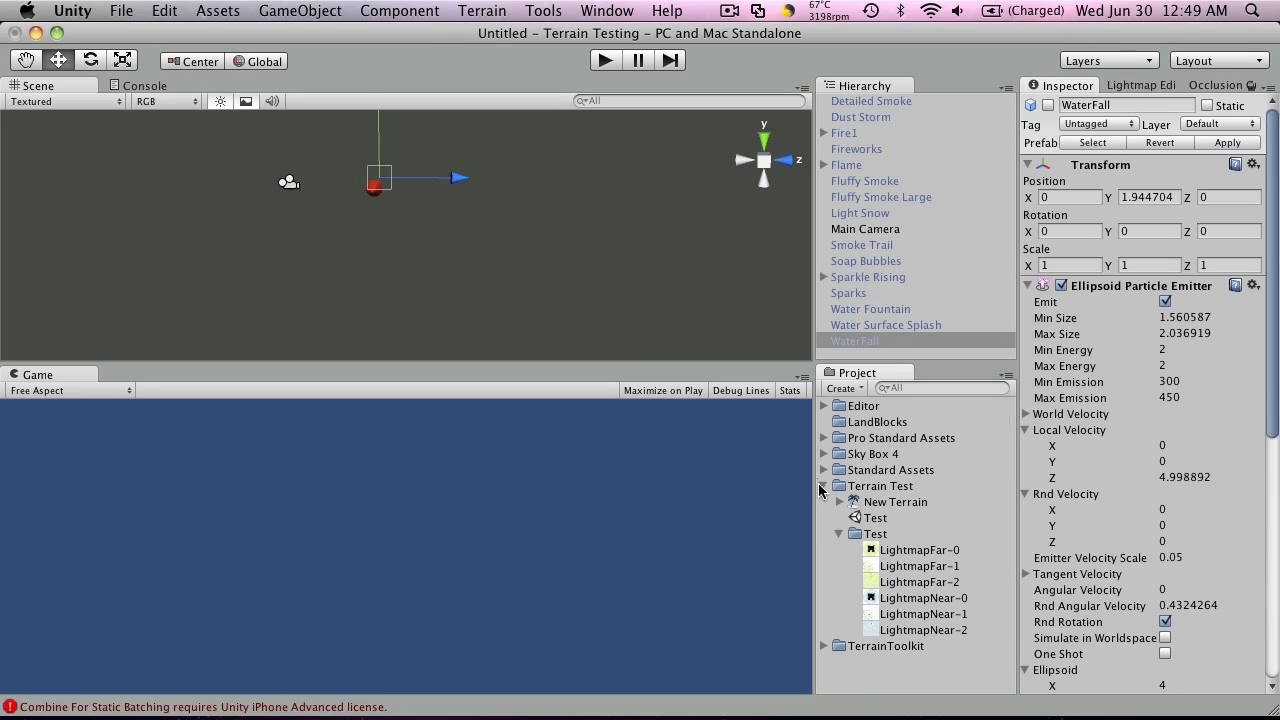
pyautogui.doubleClick(884, 519)
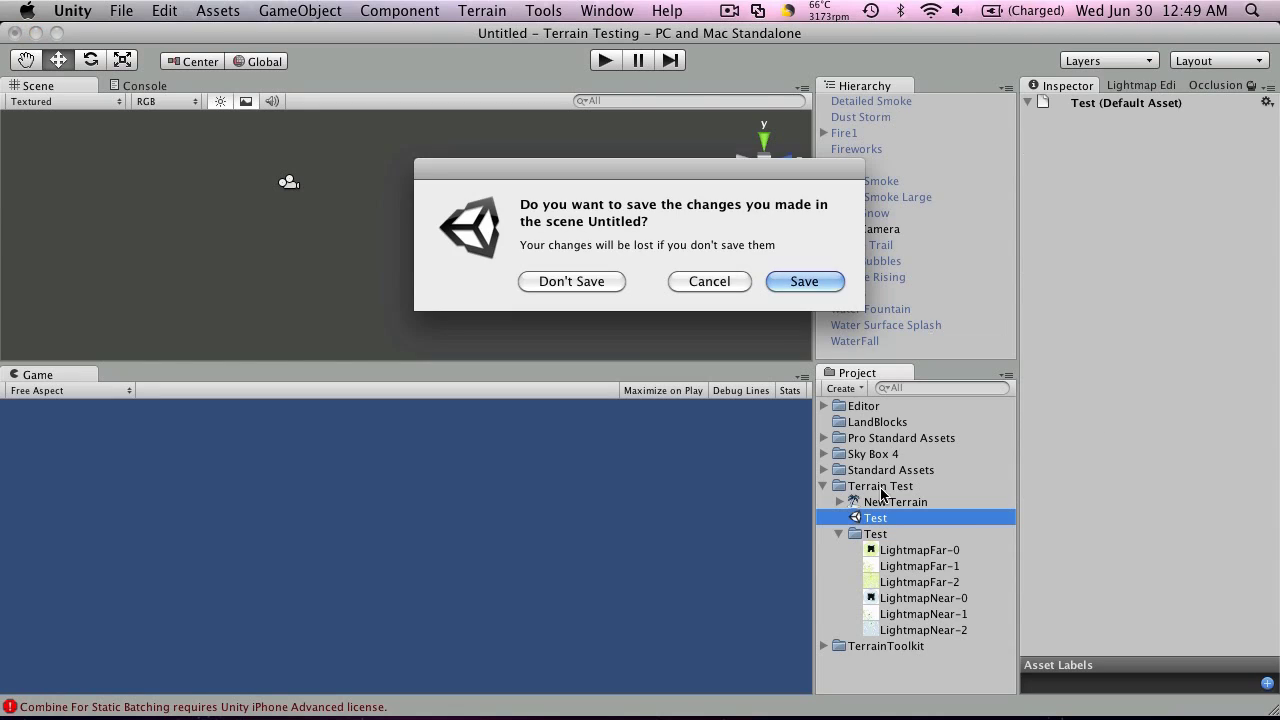
pyautogui.click(572, 282)
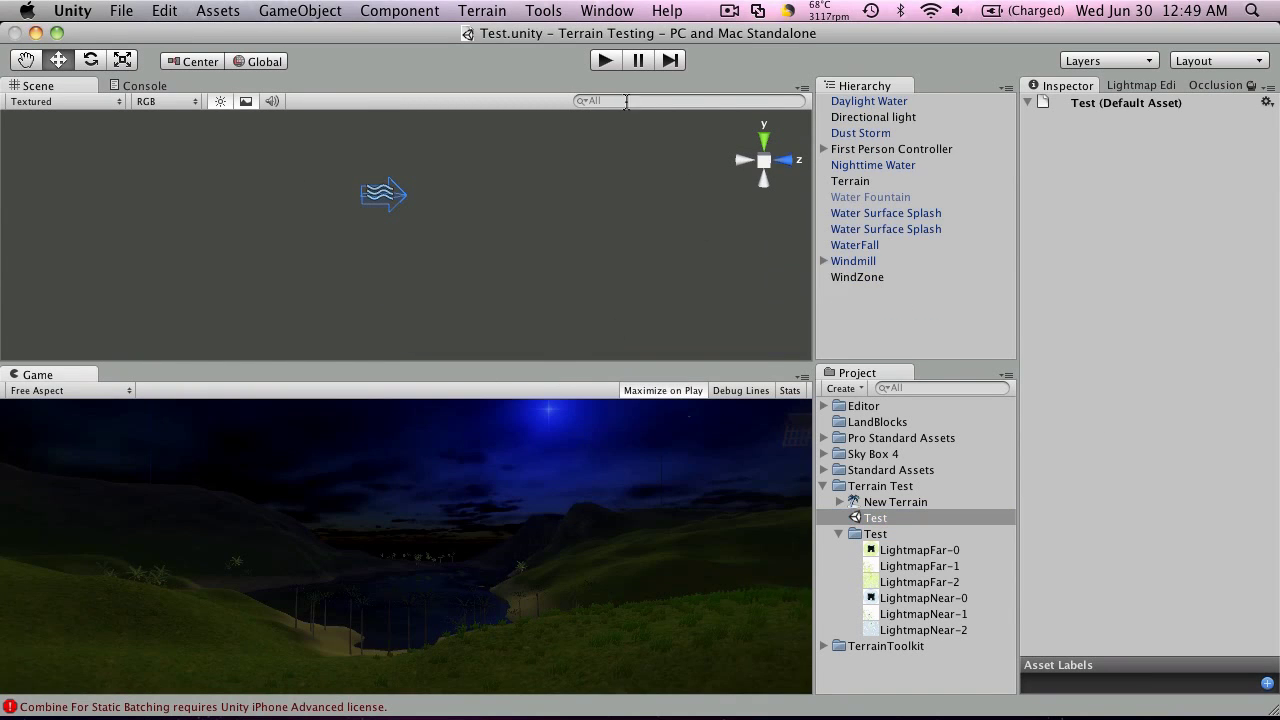
pyautogui.click(605, 61)
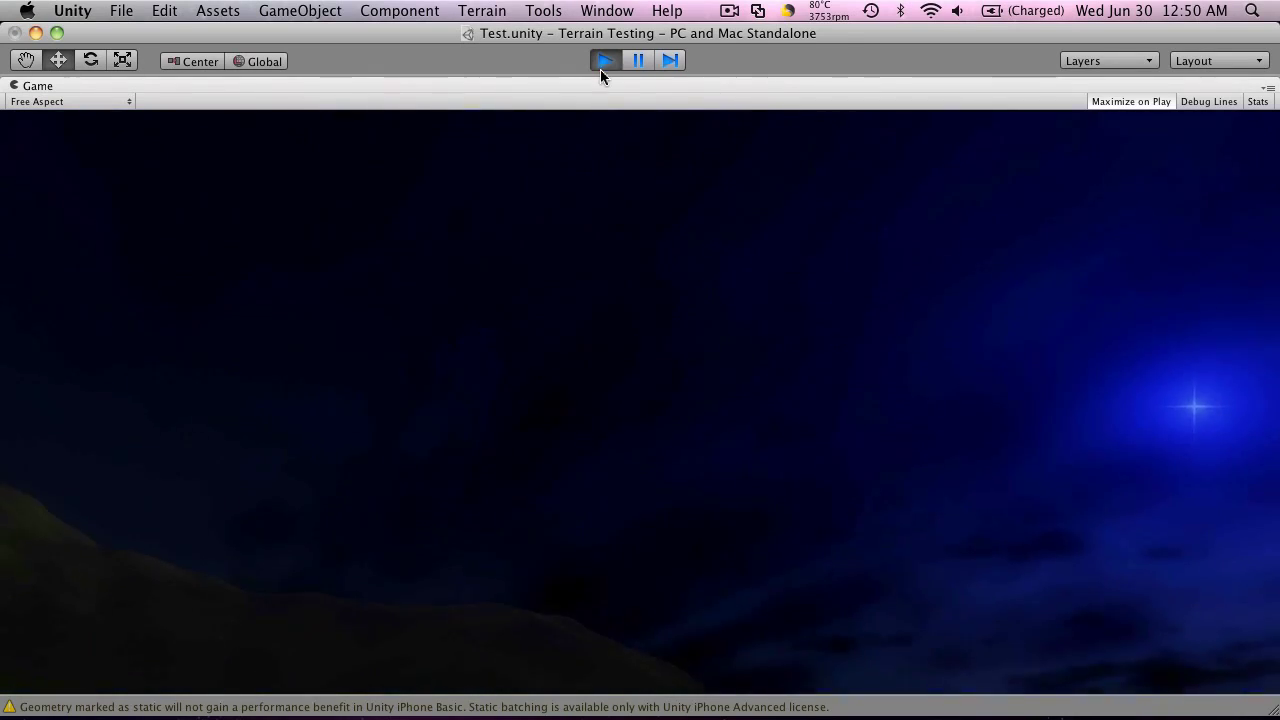
pyautogui.click(605, 64)
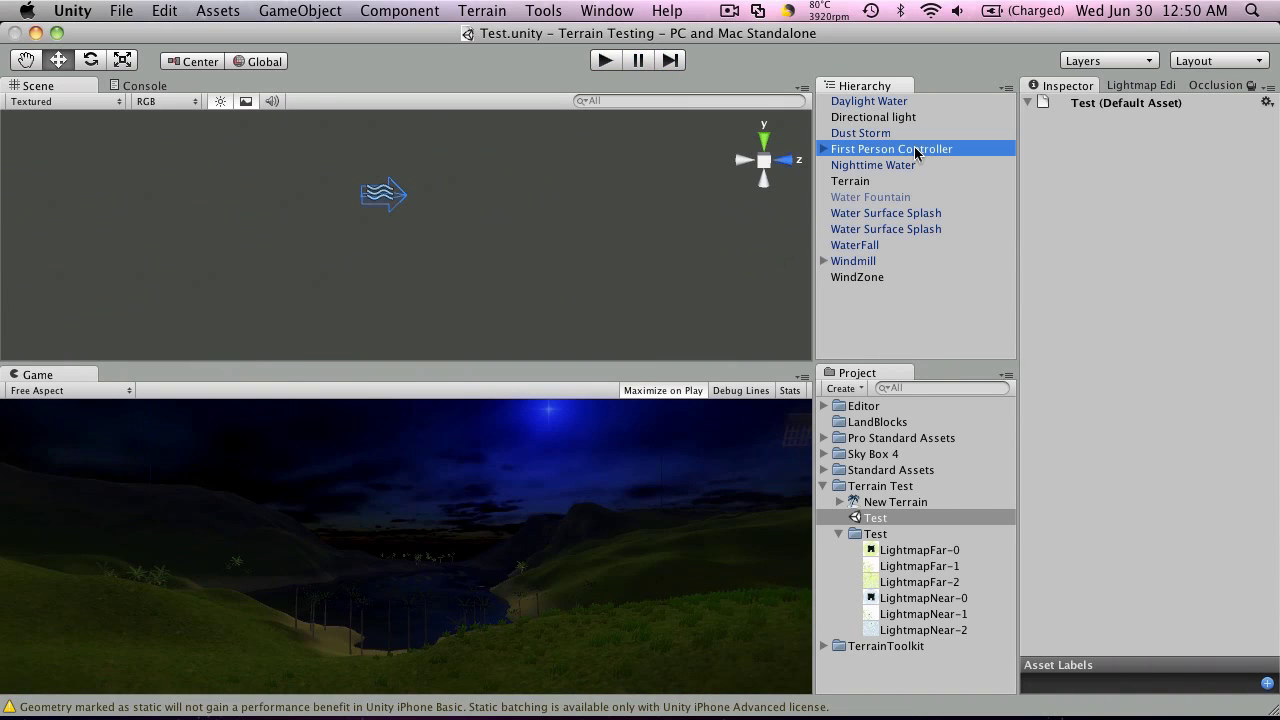
# - Focus on First Person Controller and move it along Z to 1696.868
pyautogui.press('f')
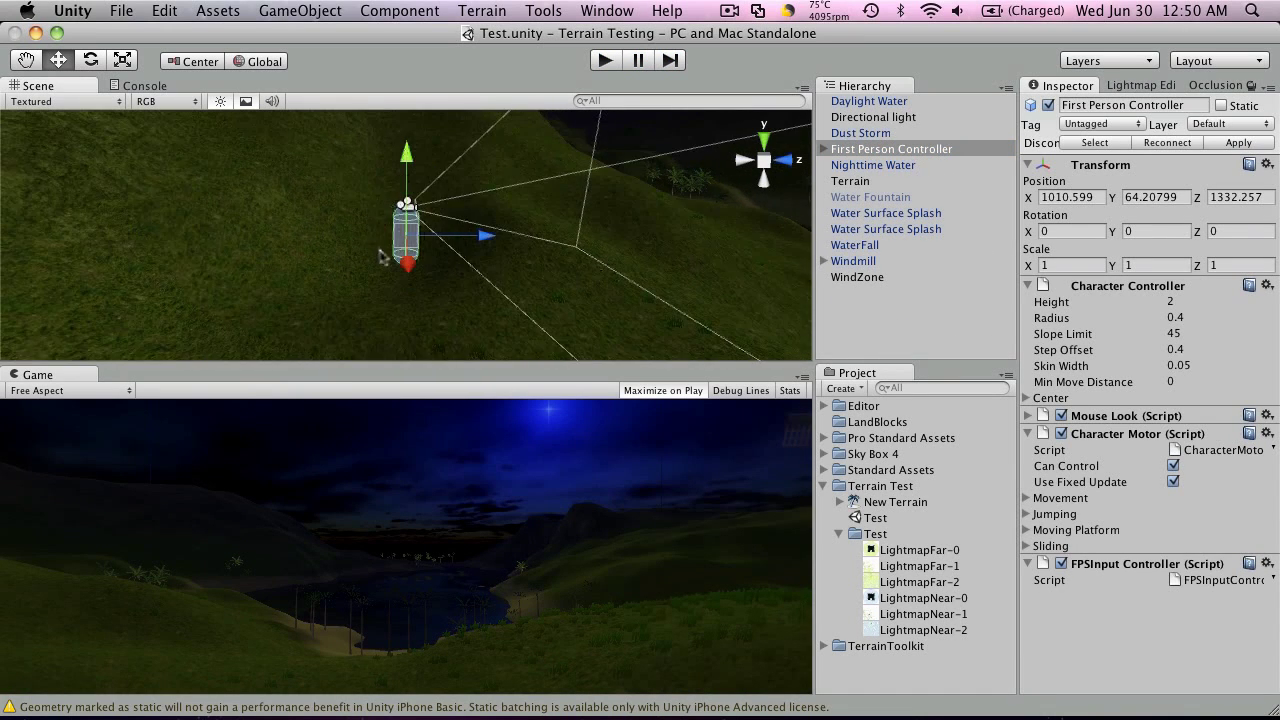
pyautogui.keyDown('alt'); pyautogui.moveTo(380, 257); pyautogui.dragTo(441, 247); pyautogui.keyUp('alt')
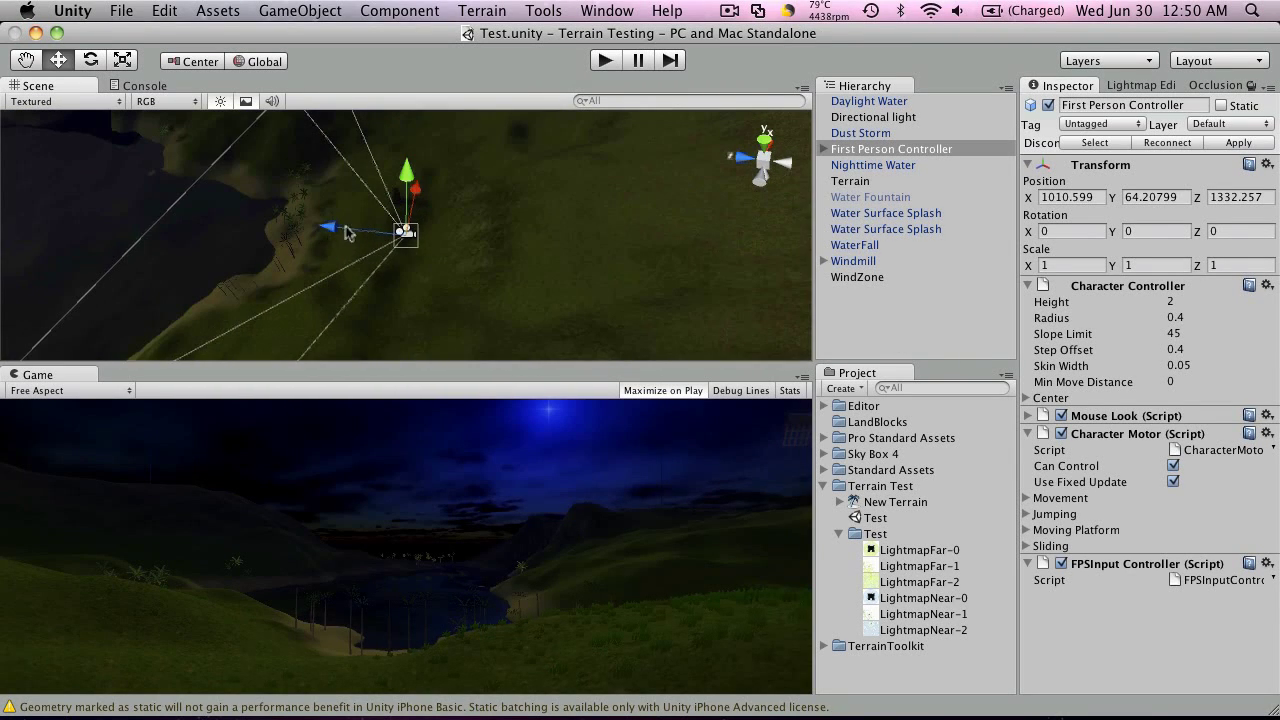
pyautogui.moveTo(183, 221); pyautogui.dragTo(320, 315)
pyautogui.moveTo(325, 364); pyautogui.dragTo(320, 480)
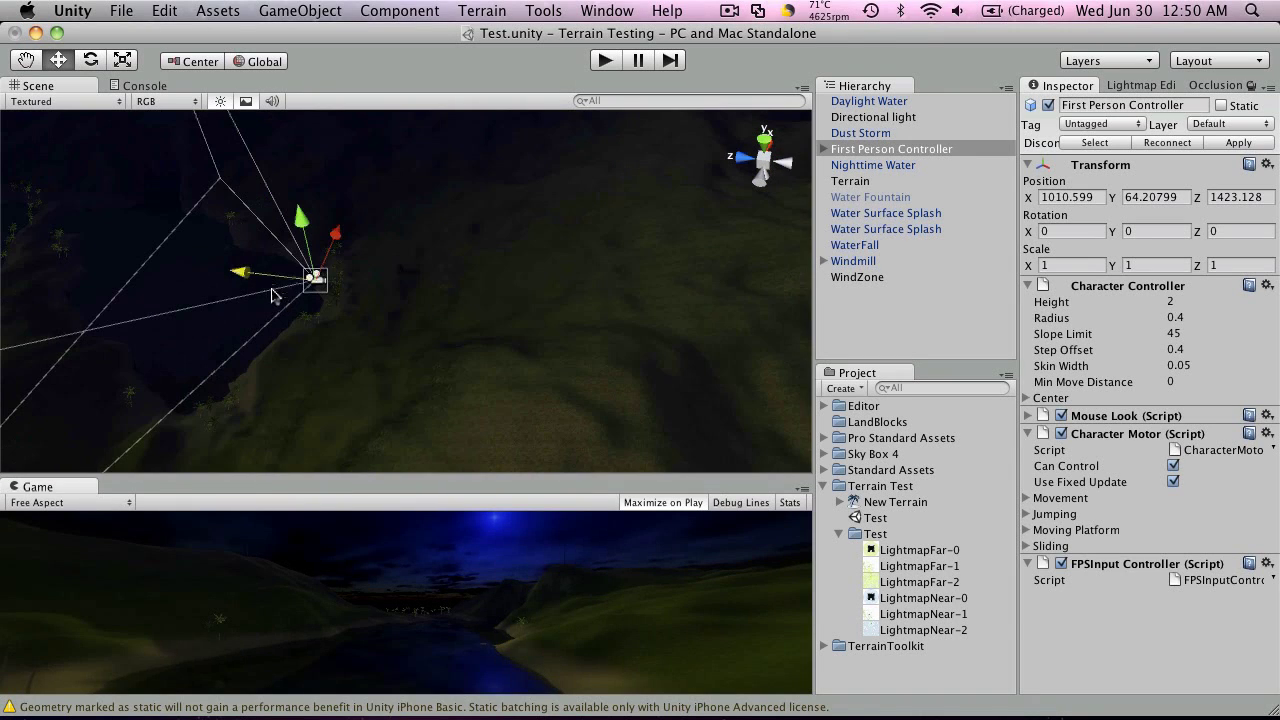
pyautogui.moveTo(250, 272); pyautogui.dragTo(6, 246)
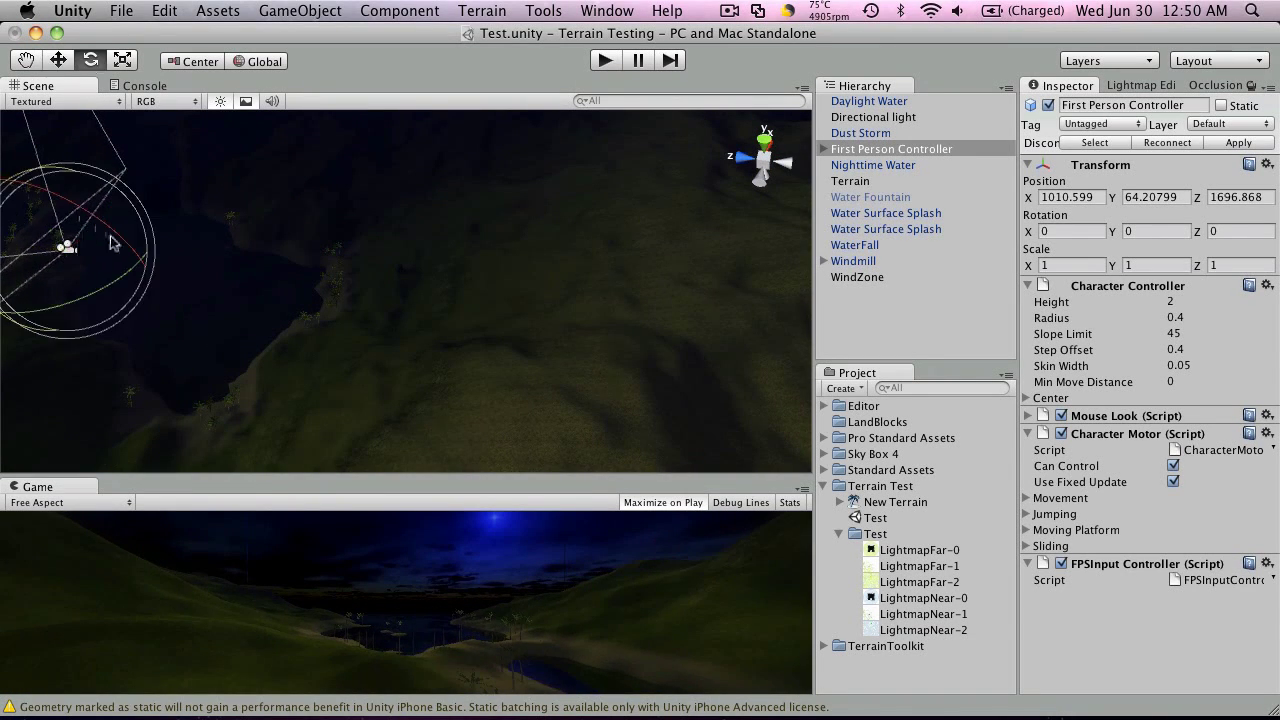
# - Rotate the controller 34 degrees and lower it to Y 53.93234 by the lake
pyautogui.moveTo(128, 270); pyautogui.dragTo(12, 283)
pyautogui.press('f')
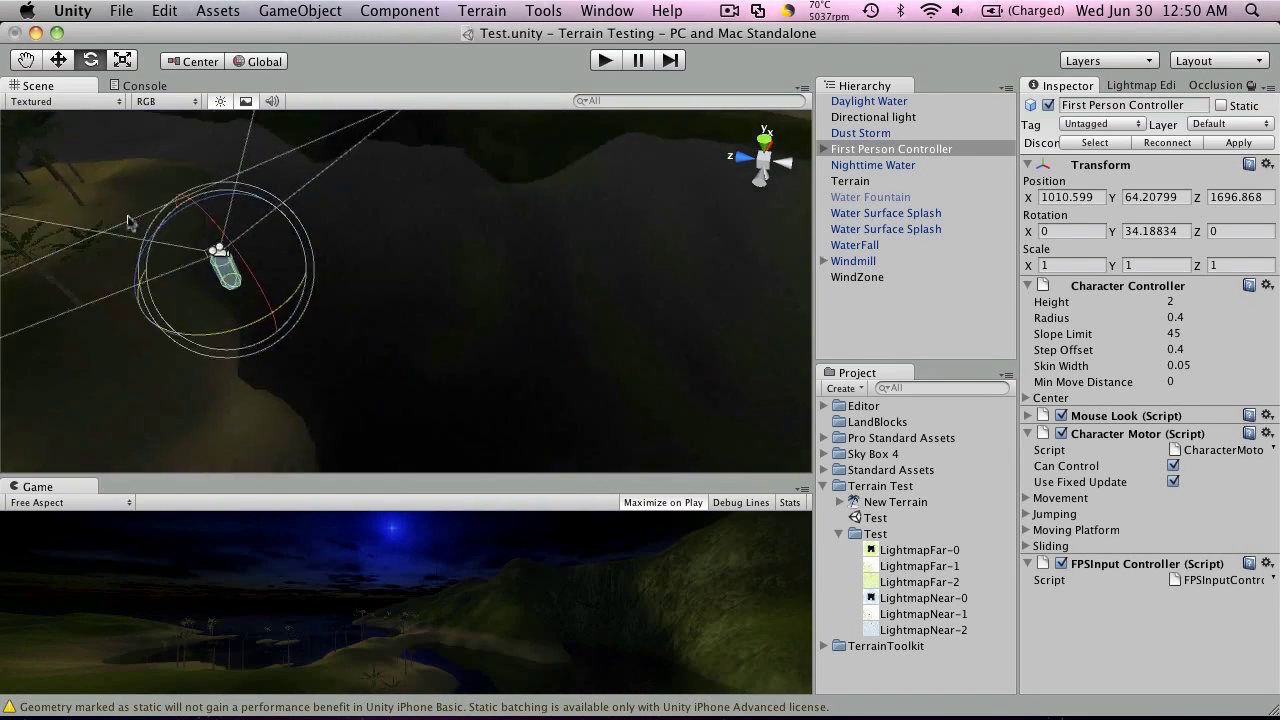
pyautogui.click(62, 62)
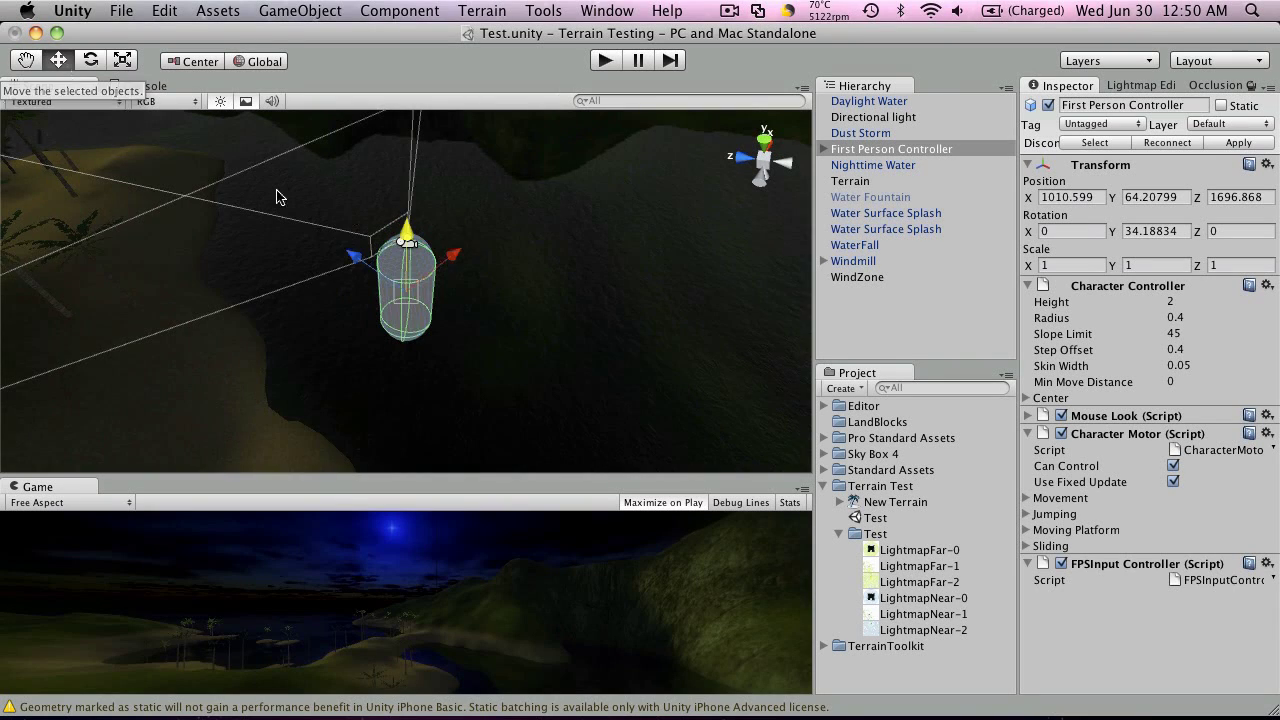
pyautogui.keyDown('alt'); pyautogui.moveTo(433, 268); pyautogui.dragTo(448, 576); pyautogui.keyUp('alt')
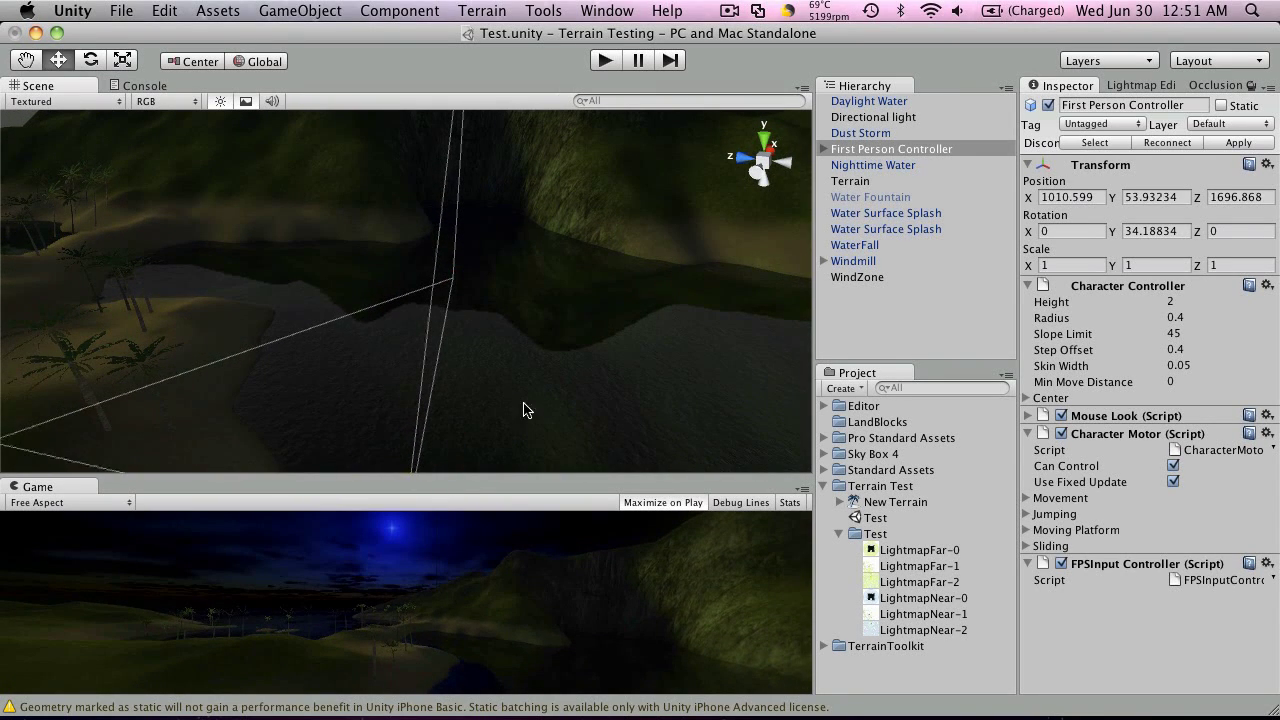
# - In play mode, walk the player forward to the waterfall's foaming plume, then stop playing
pyautogui.click(606, 60)
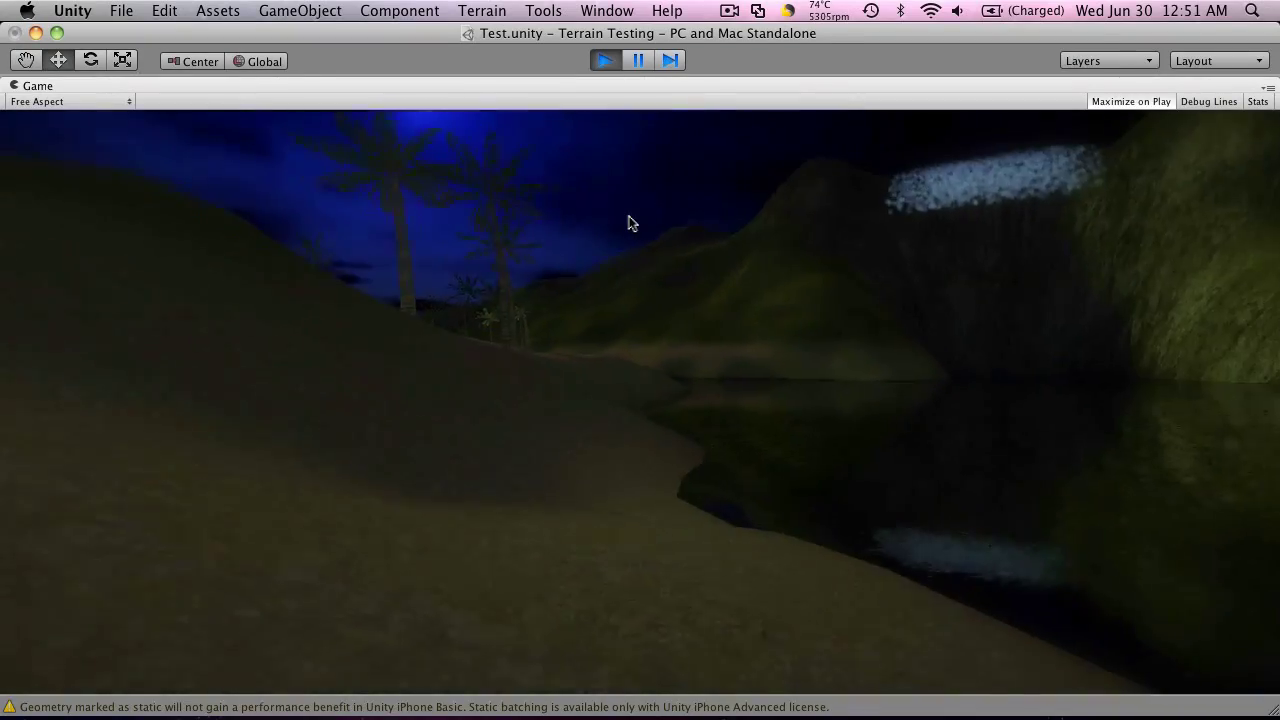
pyautogui.press('w')
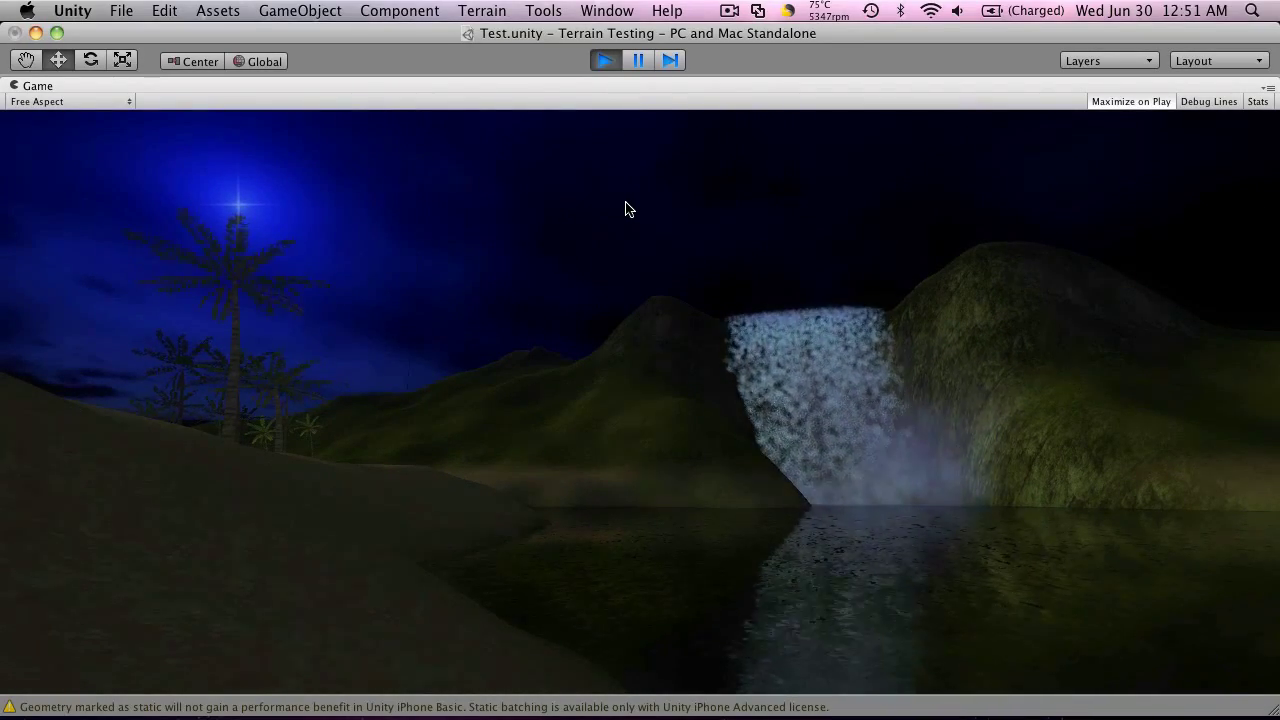
pyautogui.press('w')
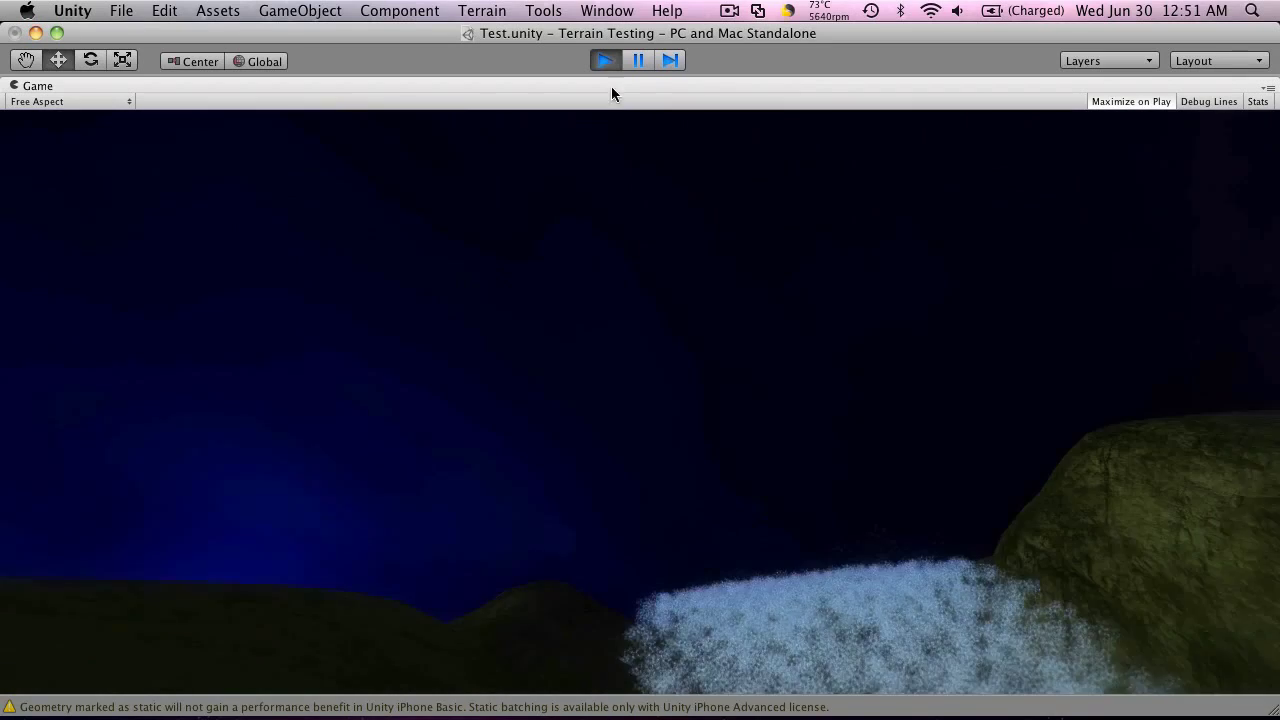
pyautogui.click(605, 60)
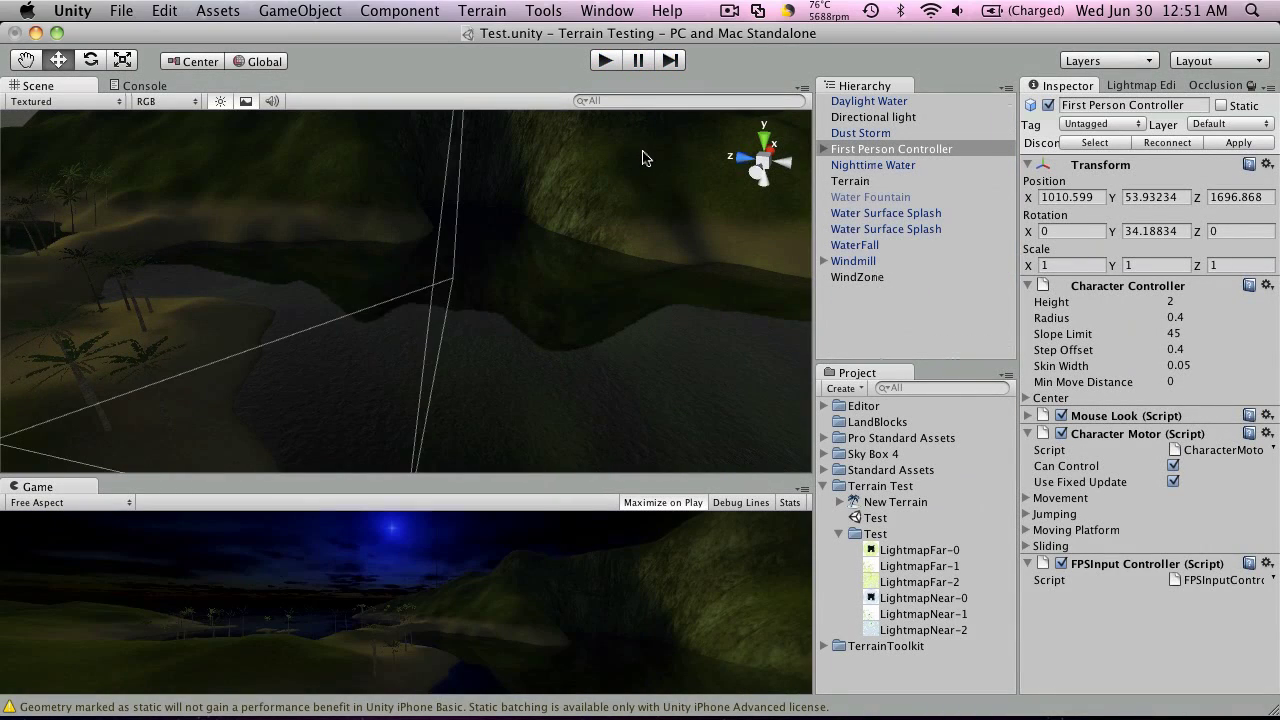